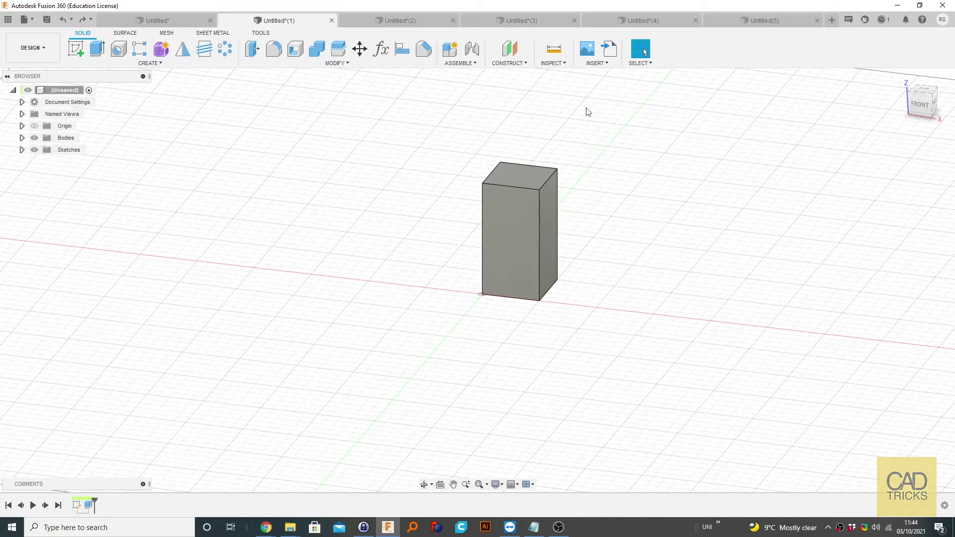
Create a construction midplane between the top and bottom faces of the rectangular block.
{"action": "left_click", "coordinate": [508, 65]}
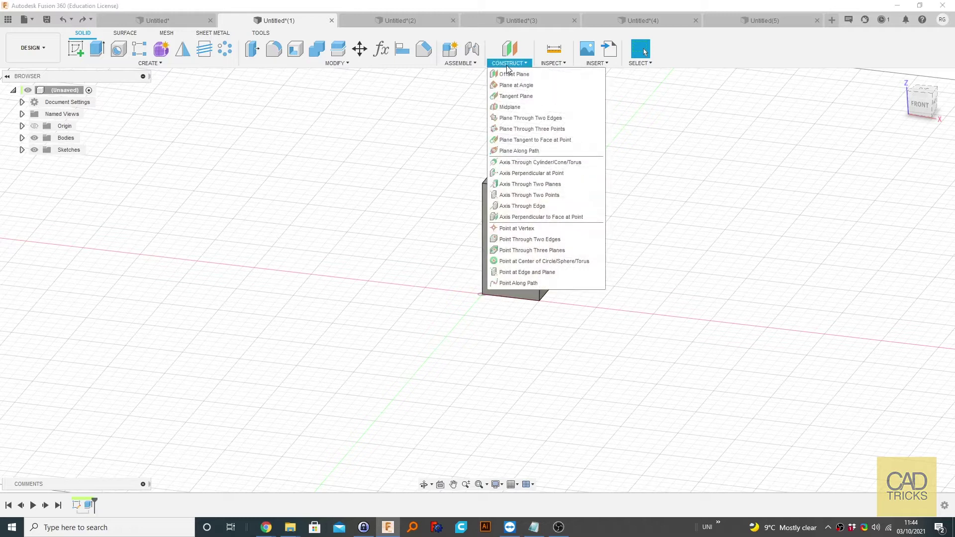
{"action": "left_click", "coordinate": [518, 95]}
{"action": "left_click", "coordinate": [515, 168]}
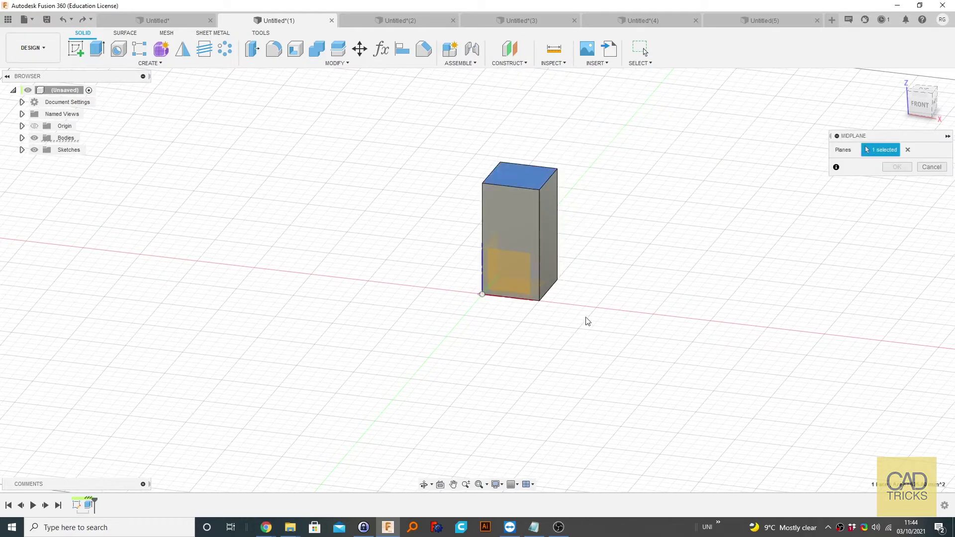
{"action": "middle_click_drag", "start_coordinate": [586, 316], "coordinate": [586, 246], "text": "shift"}
{"action": "left_click", "coordinate": [520, 266]}
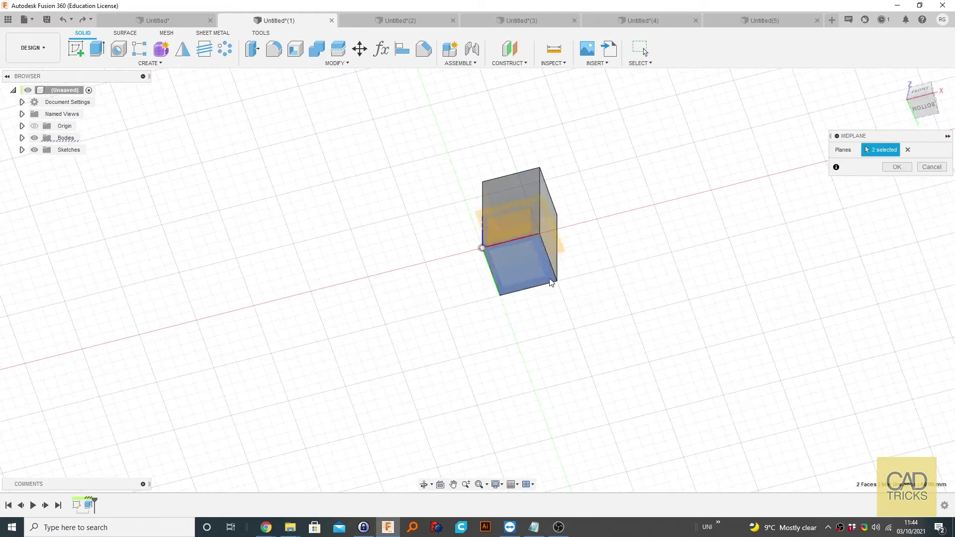
{"action": "middle_click_drag", "start_coordinate": [586, 180], "coordinate": [629, 279], "text": "shift"}
{"action": "left_click", "coordinate": [896, 167]}
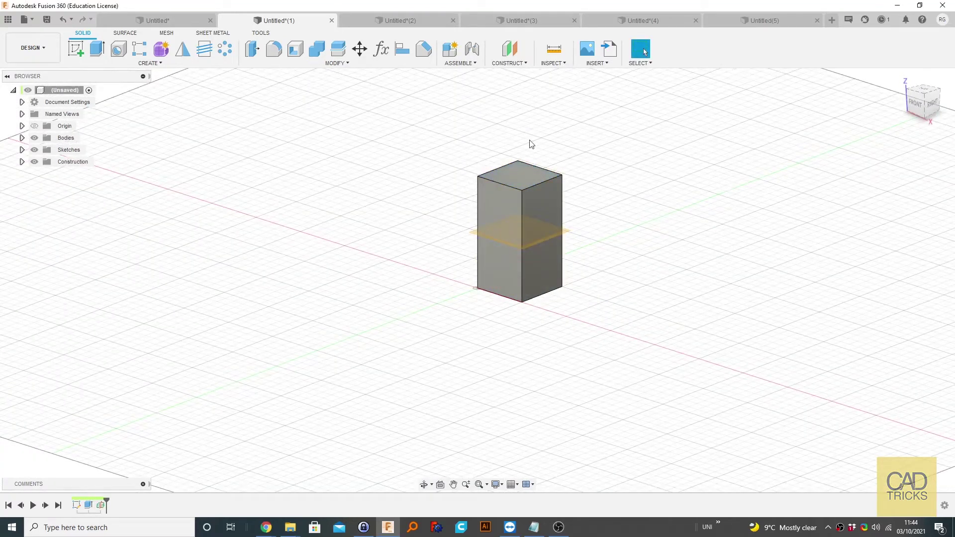
Split the block into two bodies using the midplane as the splitting tool.
{"action": "left_click", "coordinate": [340, 54]}
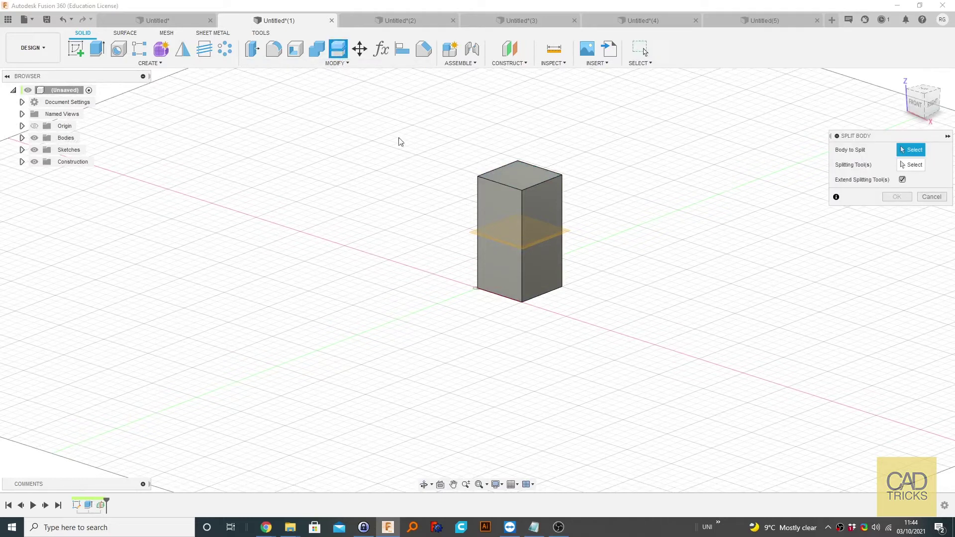
{"action": "left_click", "coordinate": [517, 207]}
{"action": "left_click", "coordinate": [911, 165]}
{"action": "left_click", "coordinate": [565, 234]}
{"action": "left_click", "coordinate": [903, 184]}
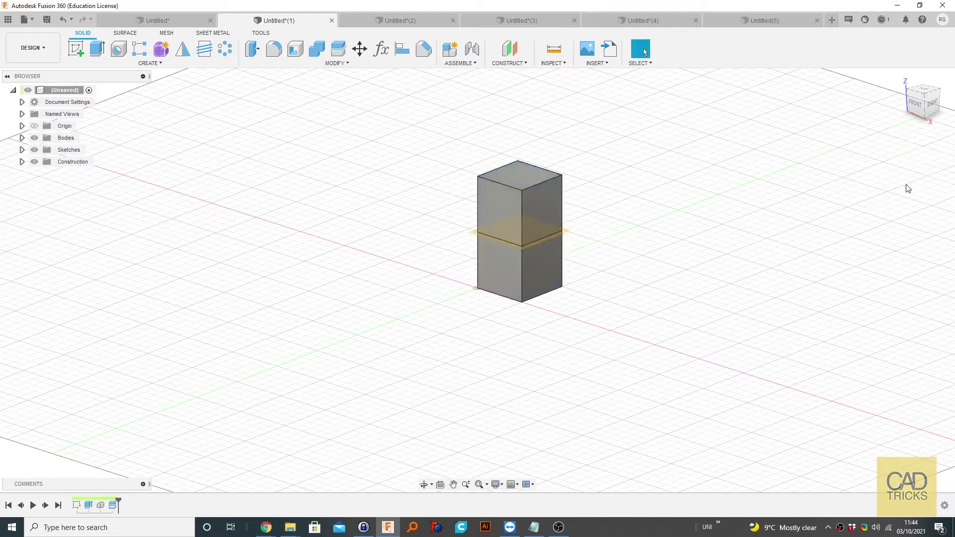
Inspect the split by toggling the visibility of Body1 and Body2 in turn.
{"action": "left_click", "coordinate": [22, 138]}
{"action": "left_click", "coordinate": [44, 151]}
{"action": "left_click", "coordinate": [44, 150]}
{"action": "left_click", "coordinate": [43, 149]}
{"action": "left_click", "coordinate": [43, 162]}
{"action": "left_click", "coordinate": [43, 161]}
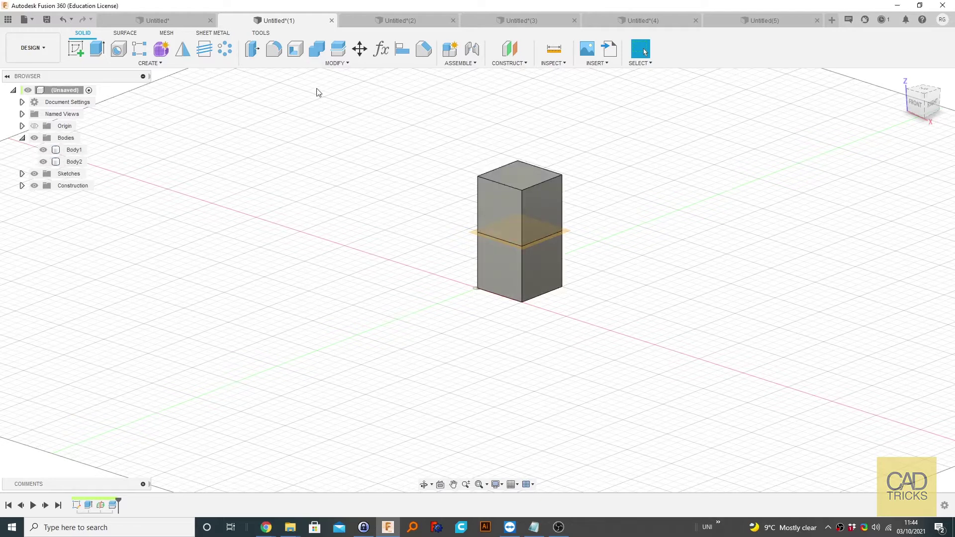
Combine the upper and lower halves of the block into one body with the Join operation.
{"action": "left_click", "coordinate": [316, 49]}
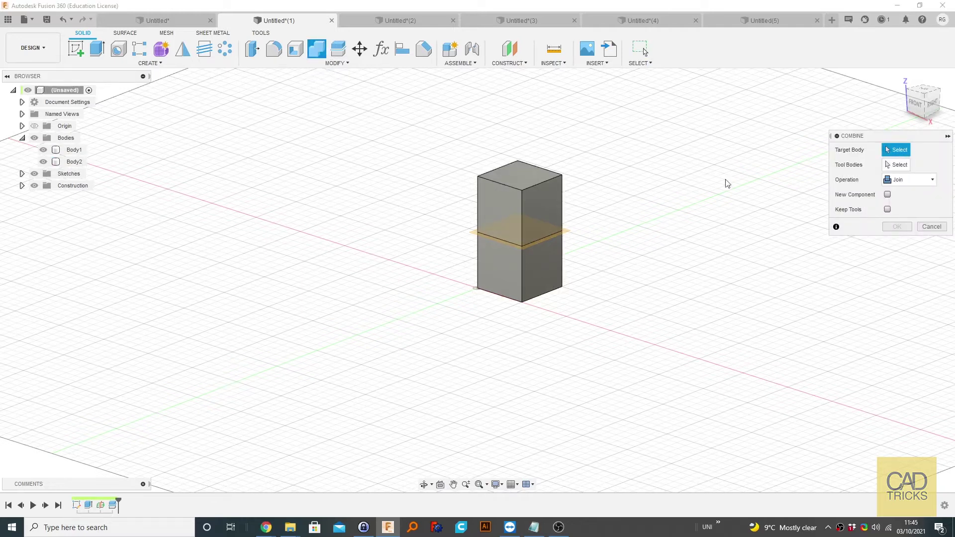
{"action": "left_click", "coordinate": [542, 199]}
{"action": "left_click", "coordinate": [540, 263]}
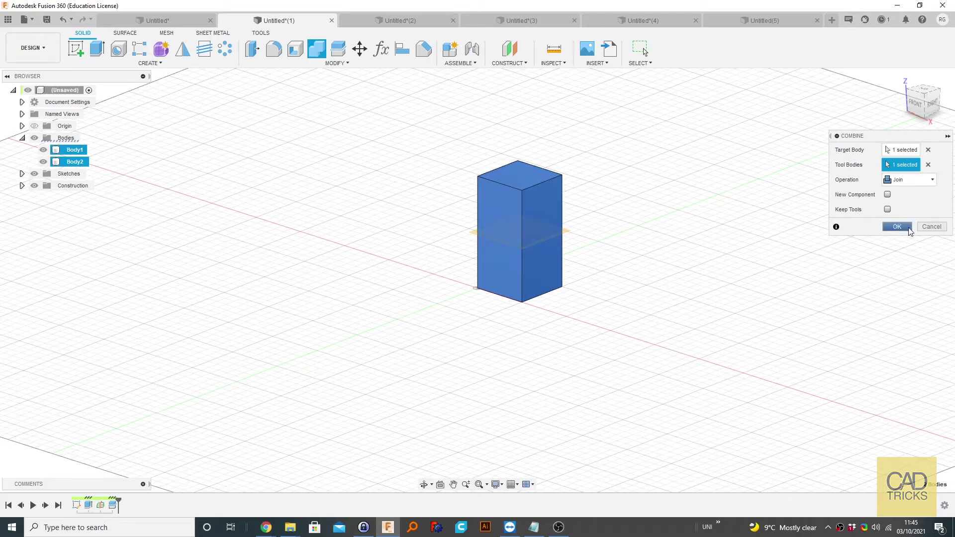
{"action": "left_click", "coordinate": [895, 227]}
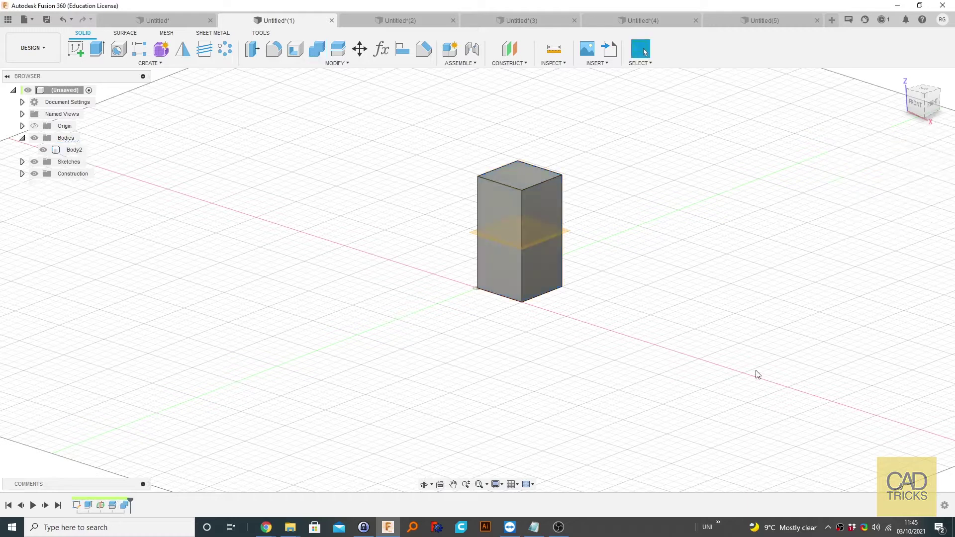
Check the combined block by toggling the visibility of Body2 off and on.
{"action": "left_click", "coordinate": [44, 150]}
{"action": "left_click", "coordinate": [43, 150]}
{"action": "left_click", "coordinate": [44, 151]}
{"action": "left_click", "coordinate": [44, 150]}
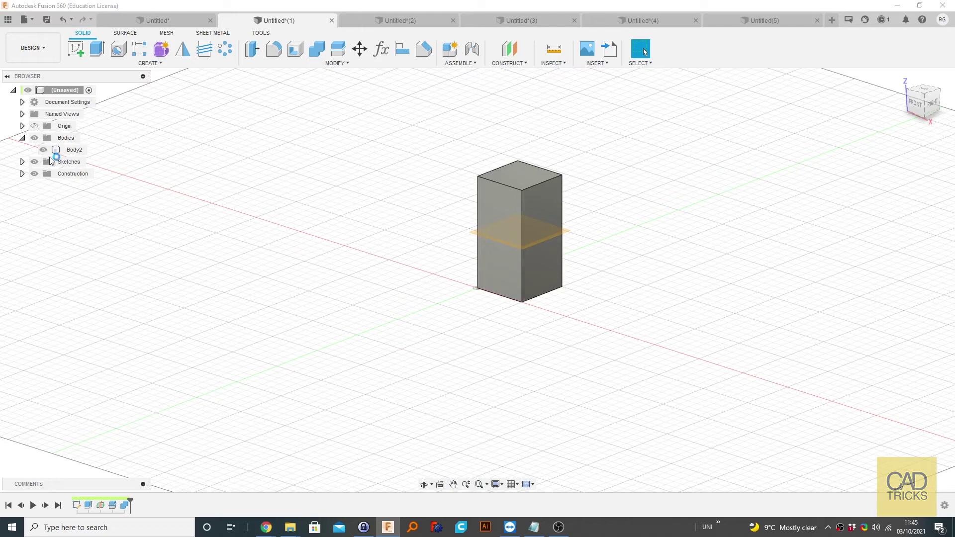
Hide the construction midplane and collapse the Construction and Bodies folders.
{"action": "left_click", "coordinate": [22, 174]}
{"action": "left_click", "coordinate": [44, 185]}
{"action": "left_click", "coordinate": [22, 174]}
{"action": "left_click", "coordinate": [21, 138]}
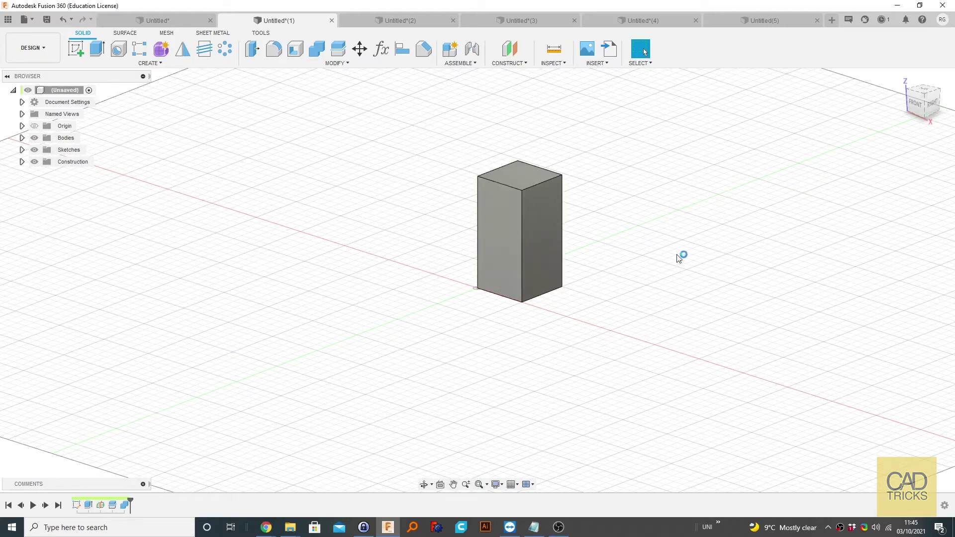
Start a new sketch on the front face of the block.
{"action": "left_click", "coordinate": [75, 48]}
{"action": "left_click", "coordinate": [503, 224]}
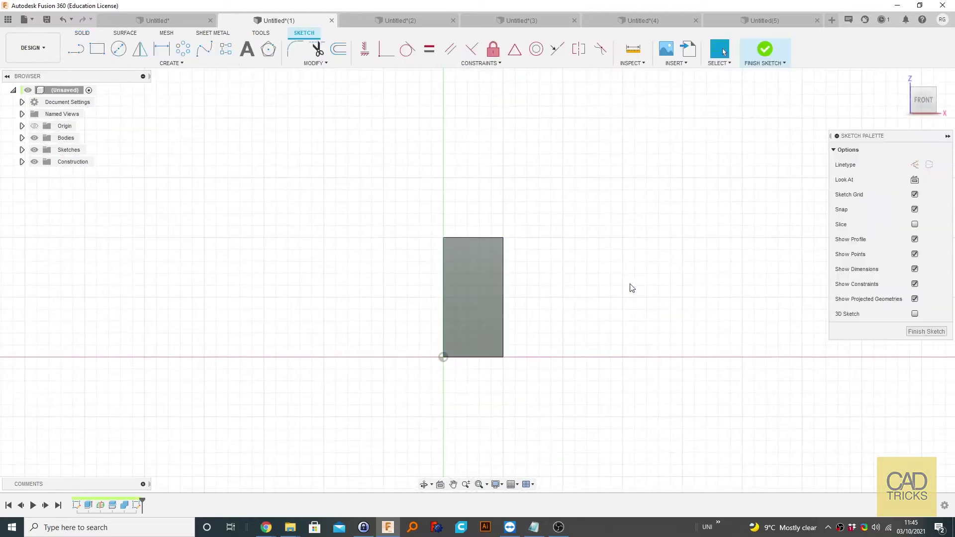
{"action": "key", "text": "l"}
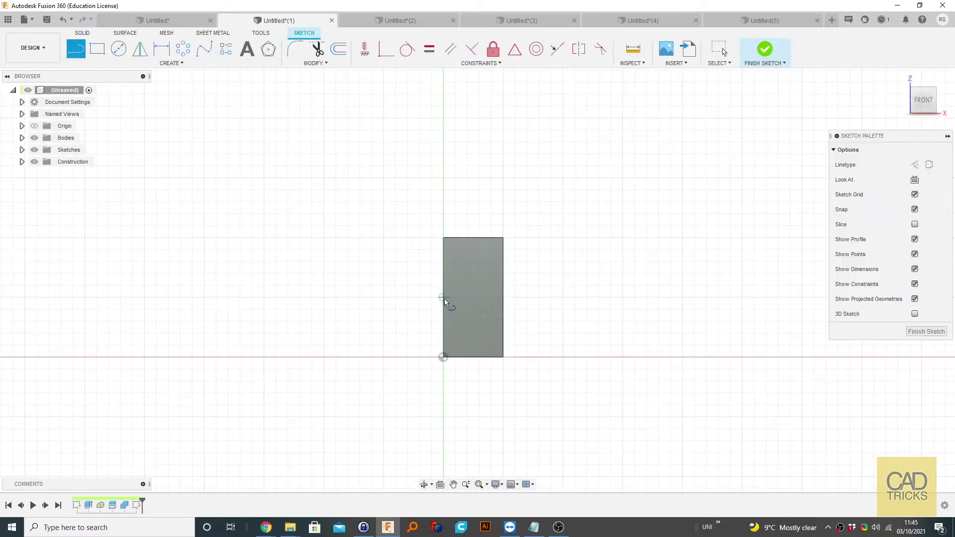
{"action": "left_click", "coordinate": [443, 297]}
{"action": "double_click", "coordinate": [503, 297]}
{"action": "key", "text": "Escape"}
{"action": "key", "text": "ctrl+z"}
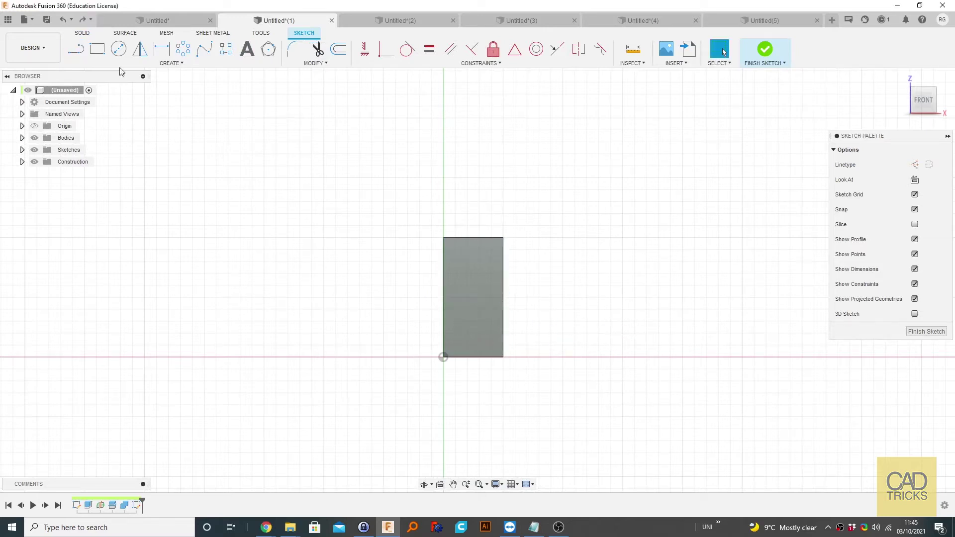
Sketch an S-shaped fit point spline across the front face between the midpoints of its side edges, and finish the sketch.
{"action": "key", "text": "s"}
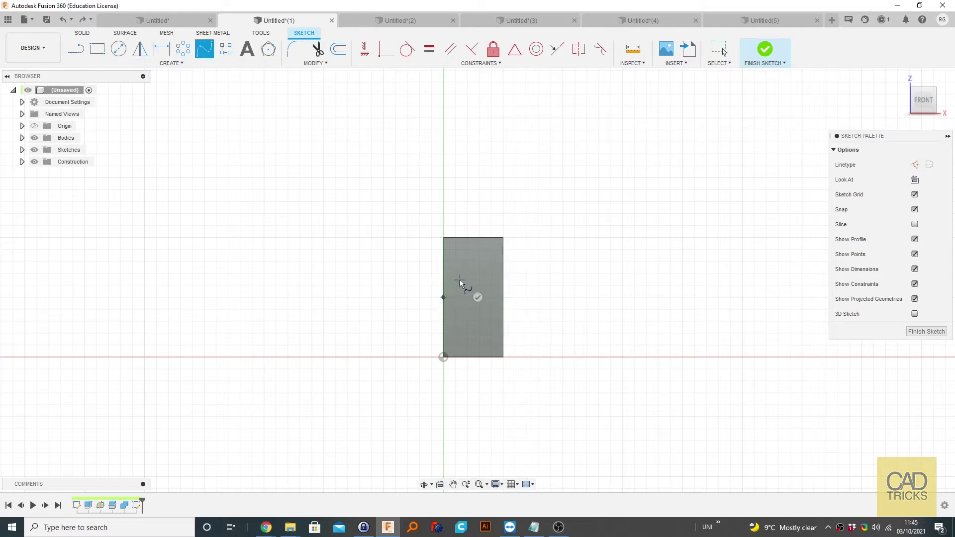
{"action": "left_click", "coordinate": [484, 309]}
{"action": "left_click", "coordinate": [503, 297]}
{"action": "left_click", "coordinate": [525, 308]}
{"action": "left_click", "coordinate": [765, 49]}
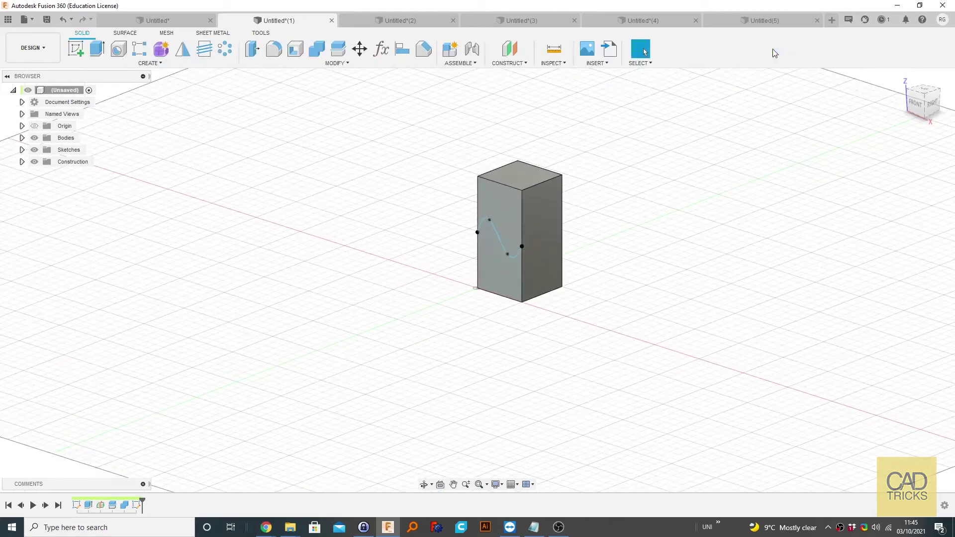
Split the block into two bodies using the spline on the front face as the splitting tool.
{"action": "left_click", "coordinate": [338, 49]}
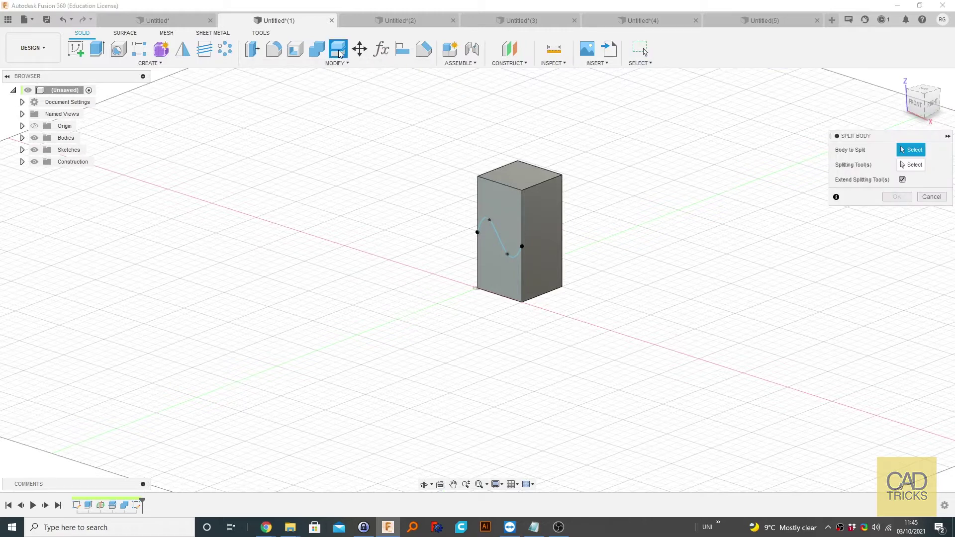
{"action": "left_click", "coordinate": [536, 196]}
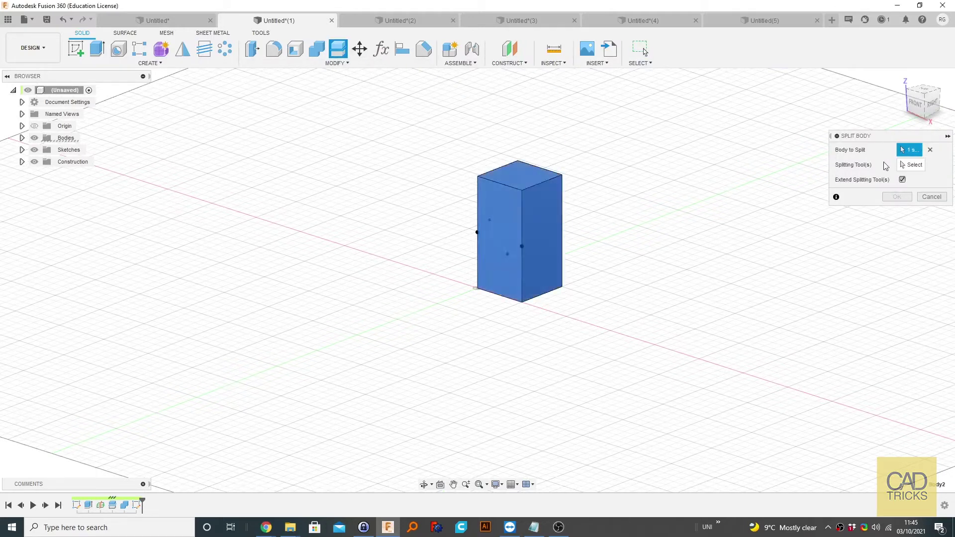
{"action": "left_click", "coordinate": [498, 233]}
{"action": "left_click", "coordinate": [898, 198]}
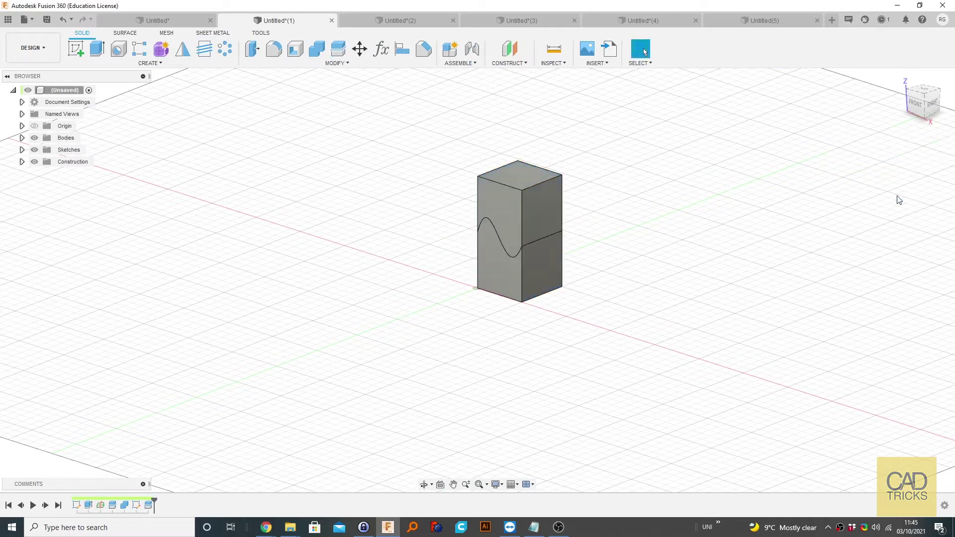
Inspect the curved split by temporarily hiding the upper body and viewing the block from behind.
{"action": "left_click", "coordinate": [22, 137]}
{"action": "left_click", "coordinate": [44, 151]}
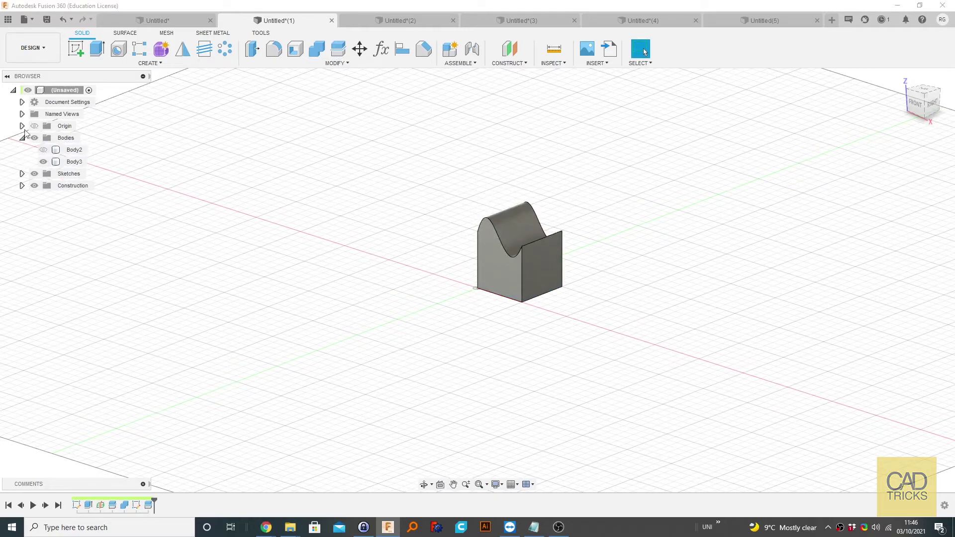
{"action": "left_click", "coordinate": [43, 150]}
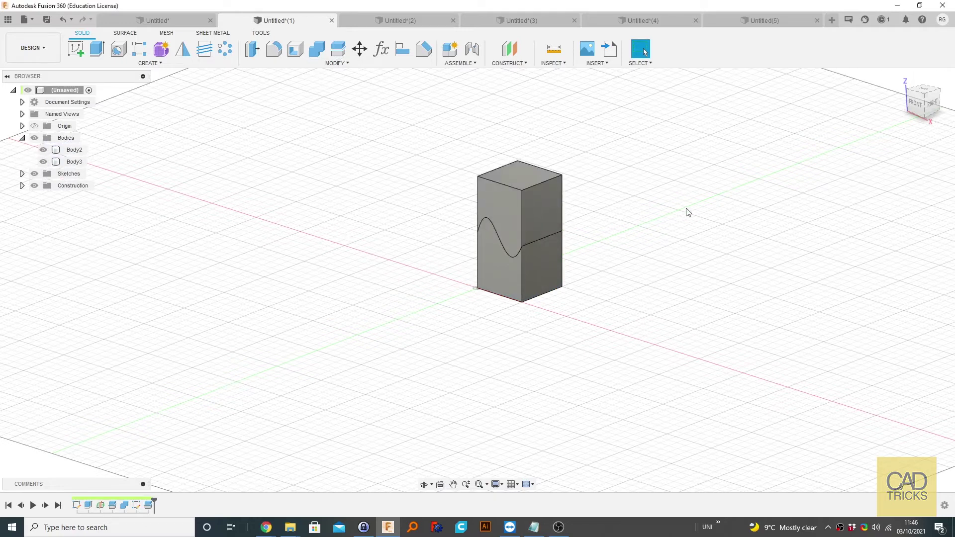
{"action": "middle_click_drag", "start_coordinate": [688, 212], "coordinate": [593, 209], "text": "shift"}
{"action": "key", "text": "Escape"}
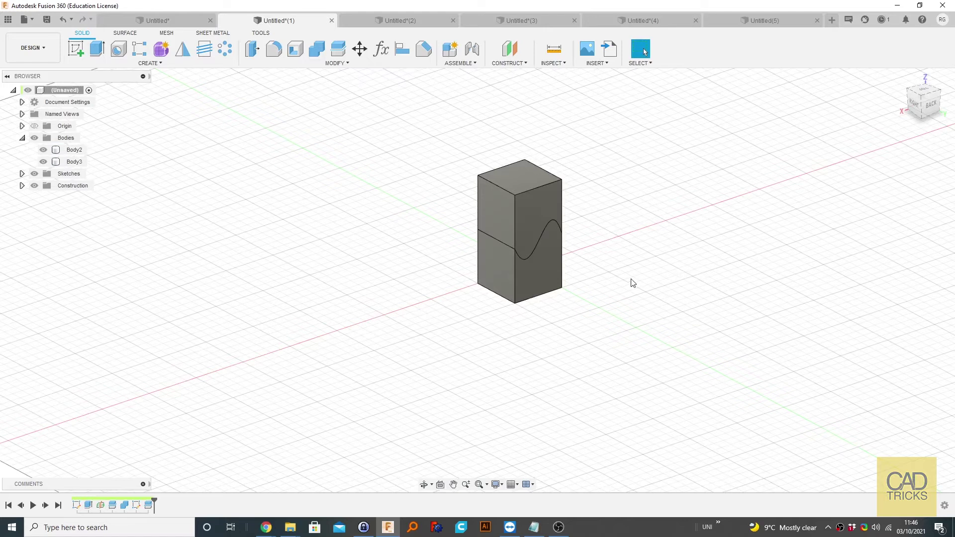
Sketch a diagonal line between opposite corners of the block's top face and finish the sketch.
{"action": "middle_click_drag", "start_coordinate": [630, 284], "coordinate": [693, 283], "text": "shift"}
{"action": "left_click", "coordinate": [496, 179]}
{"action": "key", "text": "s"}
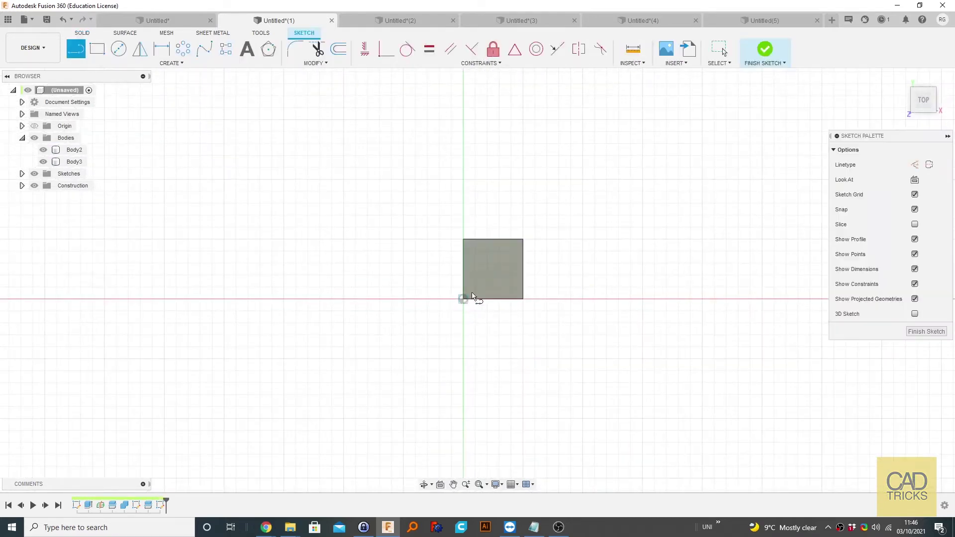
{"action": "left_click", "coordinate": [522, 241]}
{"action": "key", "text": "Escape"}
{"action": "mouse_move", "coordinate": [697, 249]}
{"action": "middle_mouse_down", "text": "shift"}
{"action": "mouse_move", "coordinate": [583, 269]}
{"action": "mouse_move", "coordinate": [597, 259]}
{"action": "middle_mouse_up", "text": "shift"}
{"action": "left_click", "coordinate": [765, 50]}
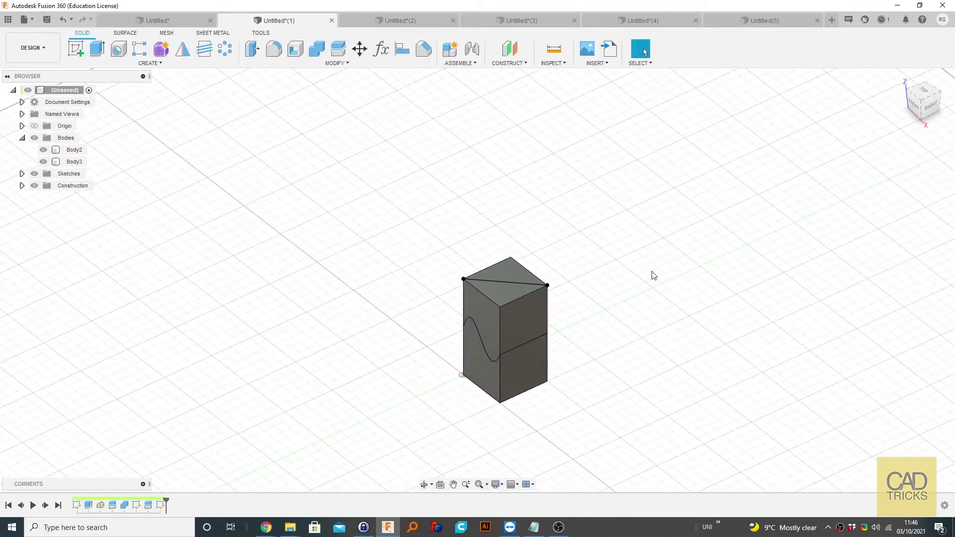
Split the upper body in two using the diagonal line on the top face as the splitting tool.
{"action": "left_click", "coordinate": [338, 49]}
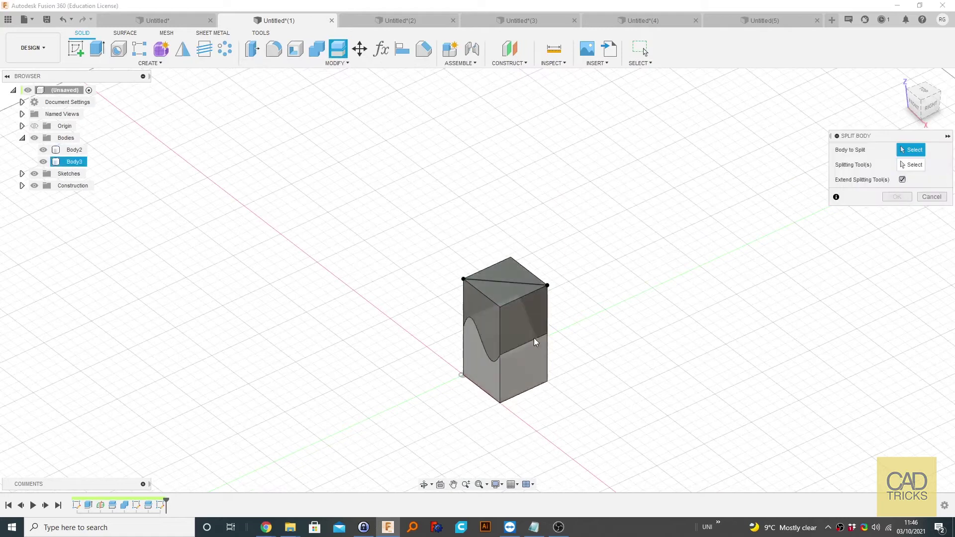
{"action": "left_click", "coordinate": [507, 306]}
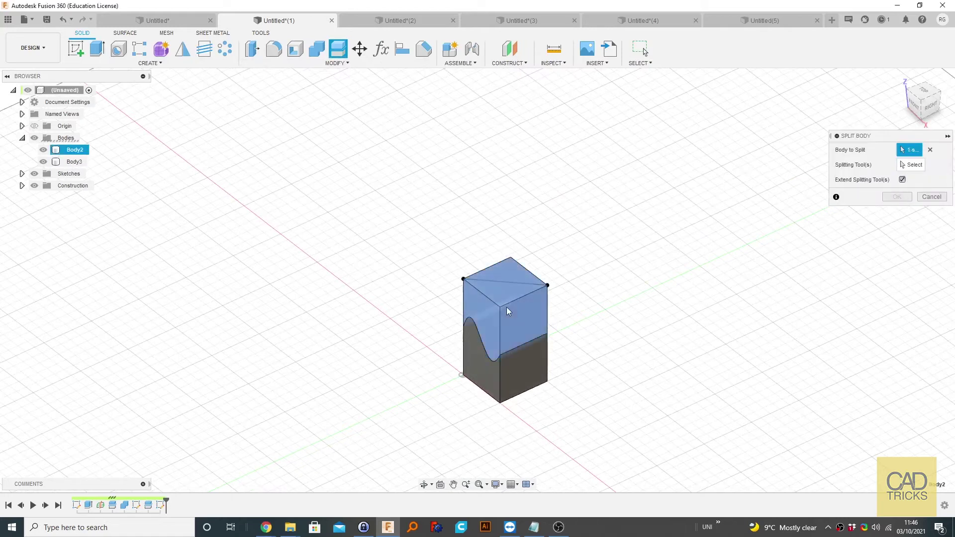
{"action": "left_click", "coordinate": [912, 164]}
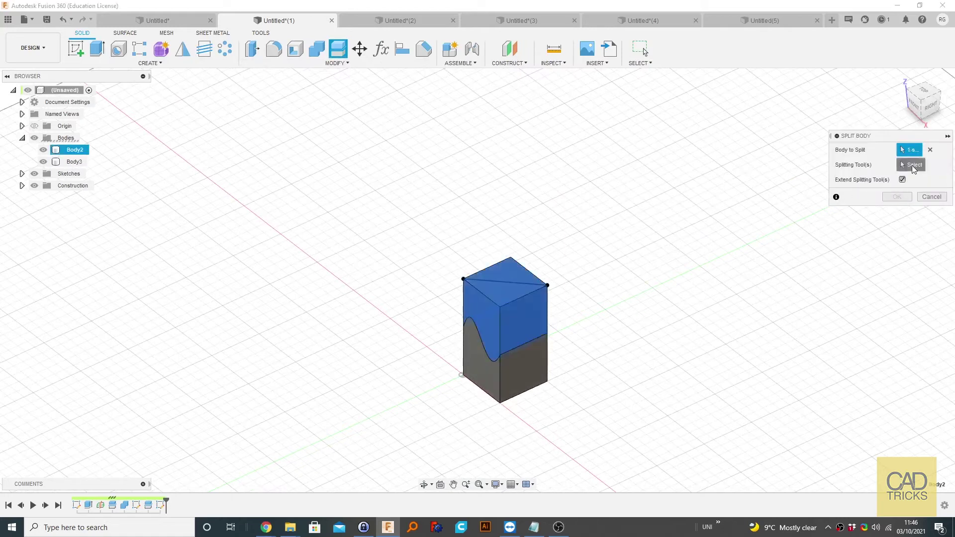
{"action": "left_click", "coordinate": [493, 281]}
{"action": "left_click", "coordinate": [897, 196]}
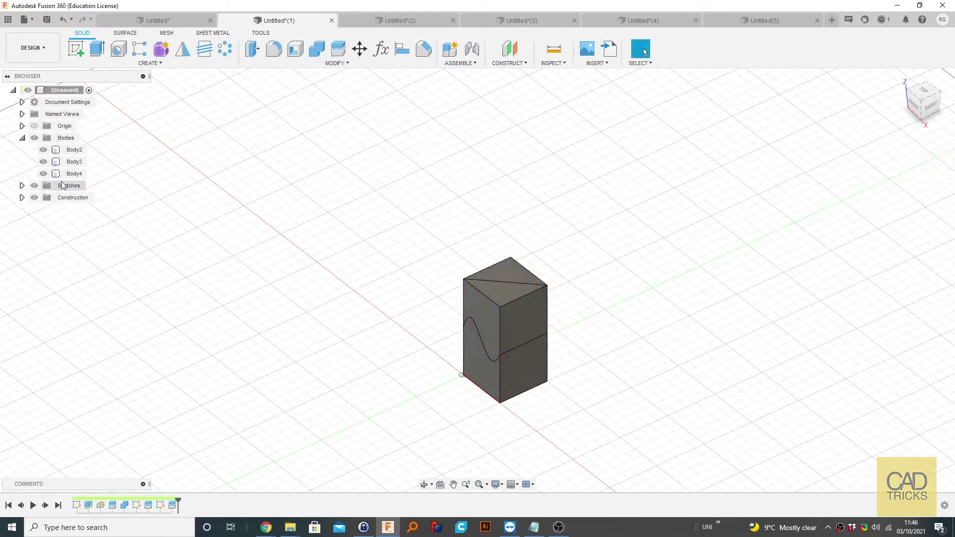
Hide Body3 and Body2 to isolate Body4, and examine its shape from different sides.
{"action": "left_click", "coordinate": [43, 162]}
{"action": "left_click", "coordinate": [43, 150]}
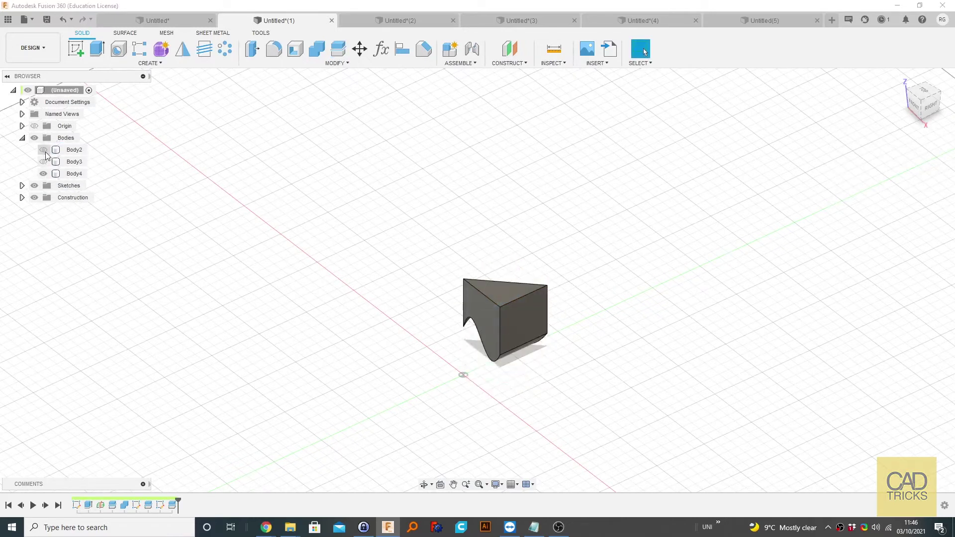
{"action": "middle_click_drag", "start_coordinate": [544, 222], "coordinate": [388, 222], "text": "shift"}
{"action": "middle_click_drag", "start_coordinate": [579, 287], "coordinate": [501, 270], "text": "shift"}
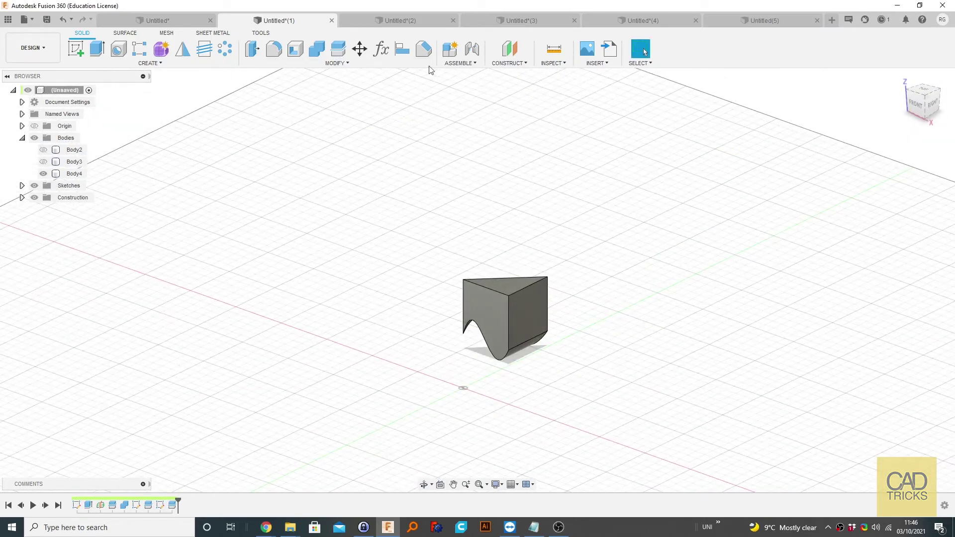
Switch to the Untitled(2) design containing the cylinder and view it from behind.
{"action": "left_click", "coordinate": [403, 21]}
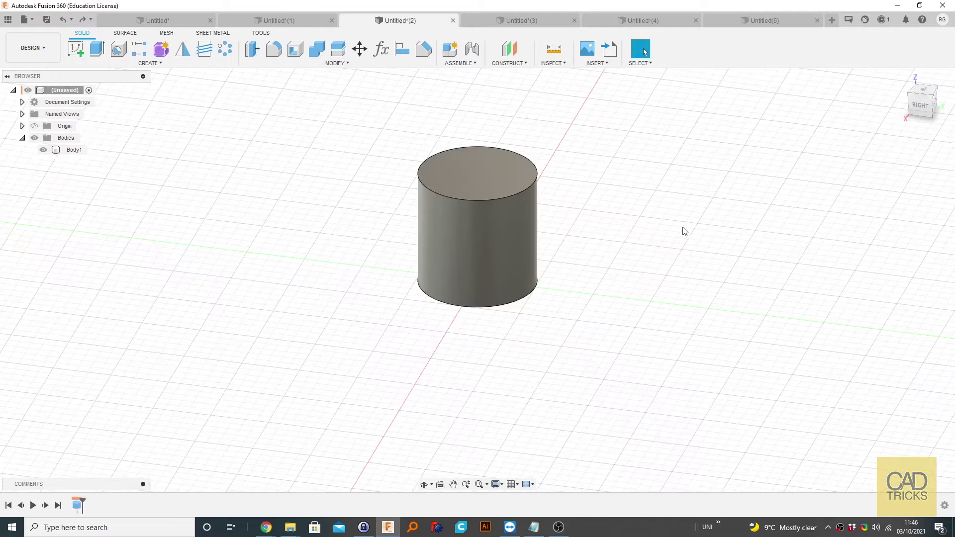
{"action": "middle_click_drag", "start_coordinate": [575, 207], "coordinate": [640, 277]}
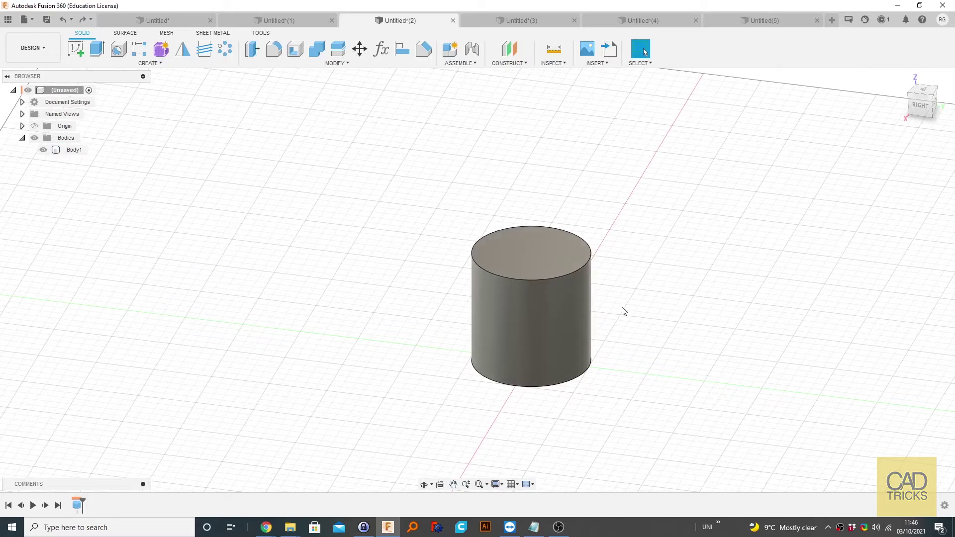
{"action": "middle_click_drag", "start_coordinate": [618, 336], "coordinate": [586, 181], "text": "shift"}
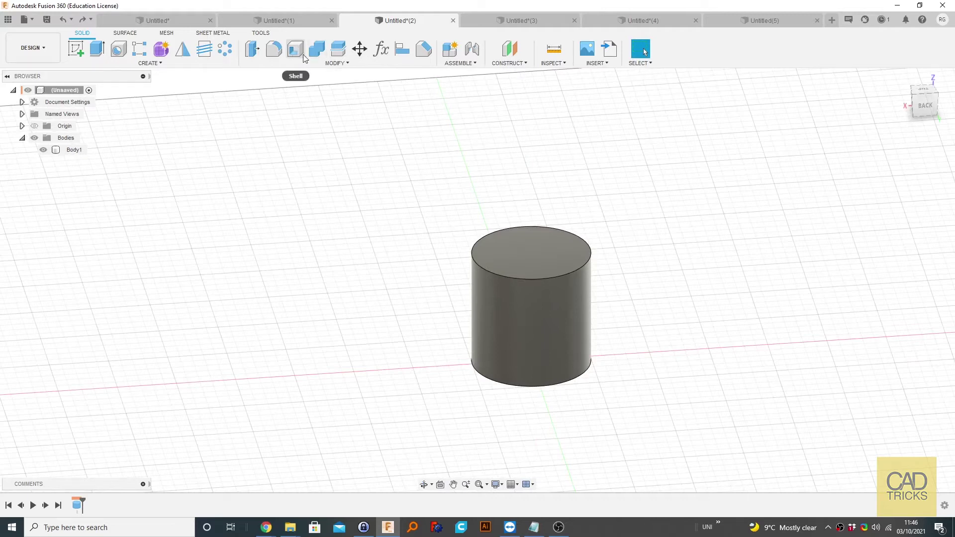
{"action": "left_click", "coordinate": [358, 65]}
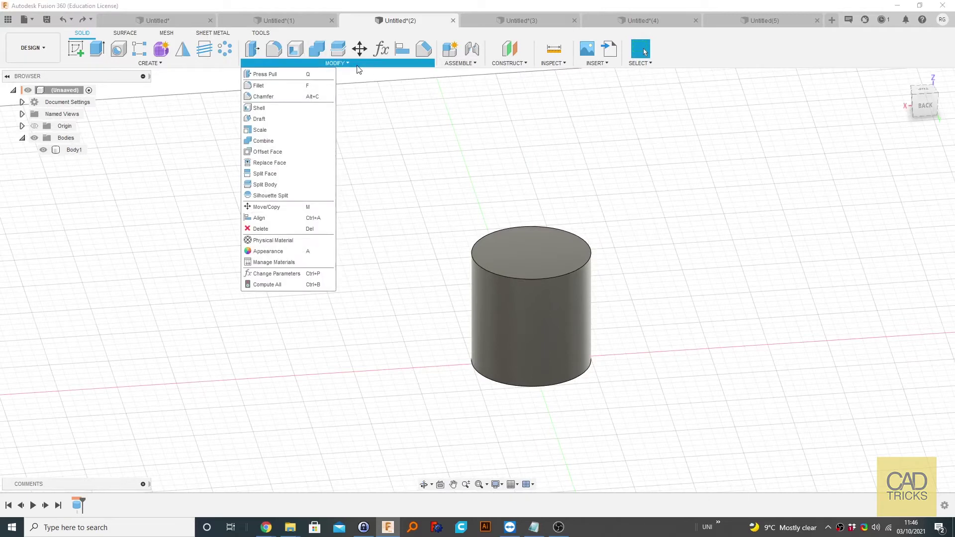
{"action": "left_click", "coordinate": [509, 63]}
{"action": "left_click", "coordinate": [505, 75]}
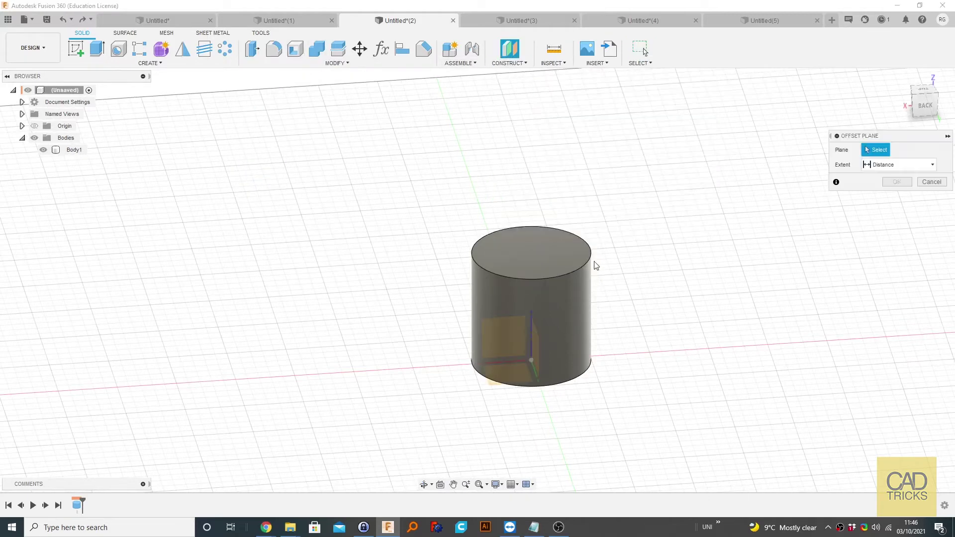
{"action": "left_click", "coordinate": [932, 182]}
Try a midplane between the cylinder's top and bottom faces, inspect its preview, and cancel the command.
{"action": "left_click", "coordinate": [509, 63]}
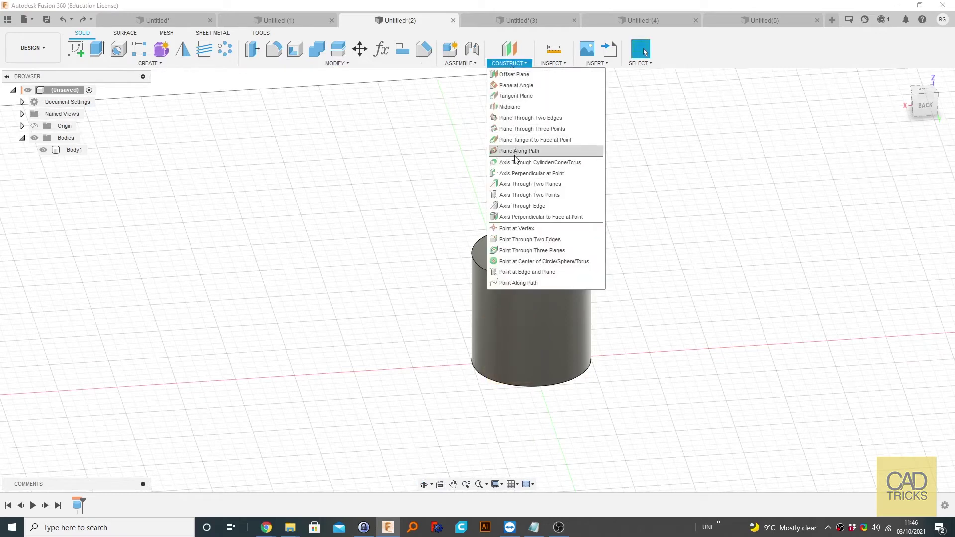
{"action": "left_click", "coordinate": [512, 107]}
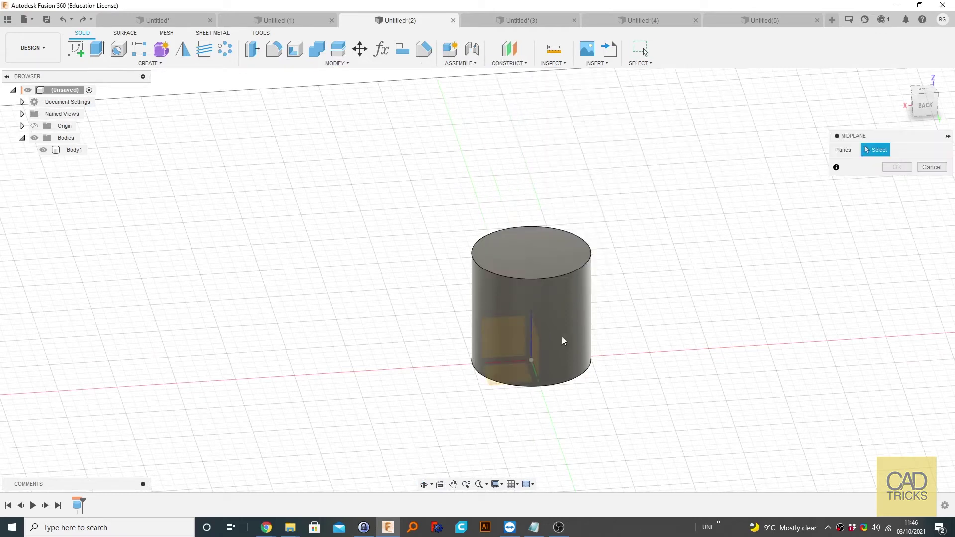
{"action": "left_click", "coordinate": [538, 267]}
{"action": "middle_click_drag", "start_coordinate": [537, 266], "coordinate": [561, 309], "text": "shift"}
{"action": "left_click", "coordinate": [577, 342]}
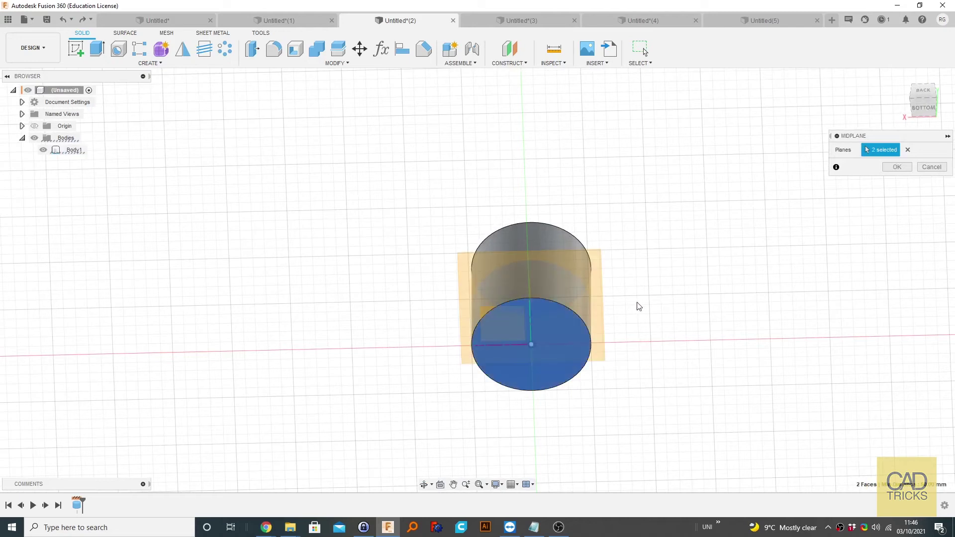
{"action": "middle_click_drag", "start_coordinate": [625, 313], "coordinate": [599, 358], "text": "shift"}
{"action": "middle_click_drag", "start_coordinate": [932, 167], "coordinate": [549, 201], "text": "shift"}
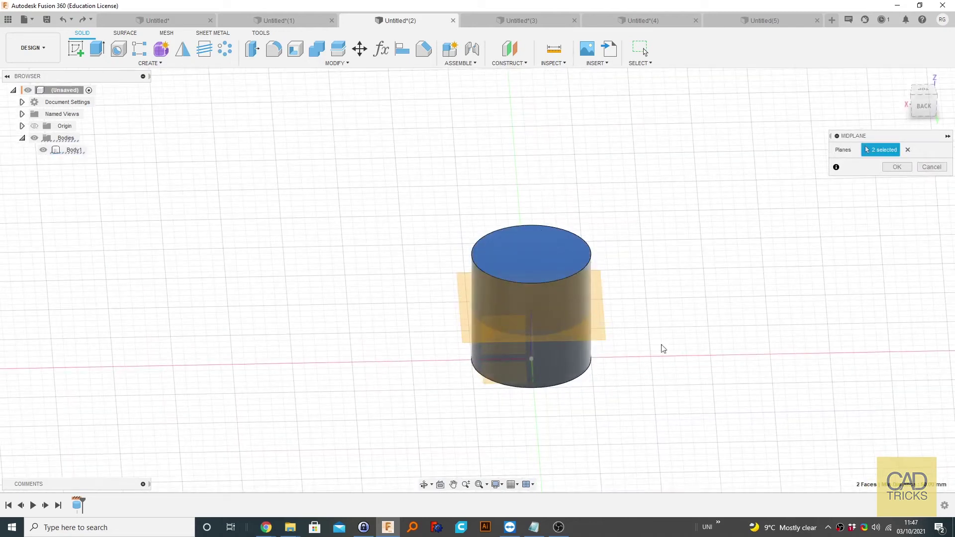
{"action": "left_click", "coordinate": [931, 167]}
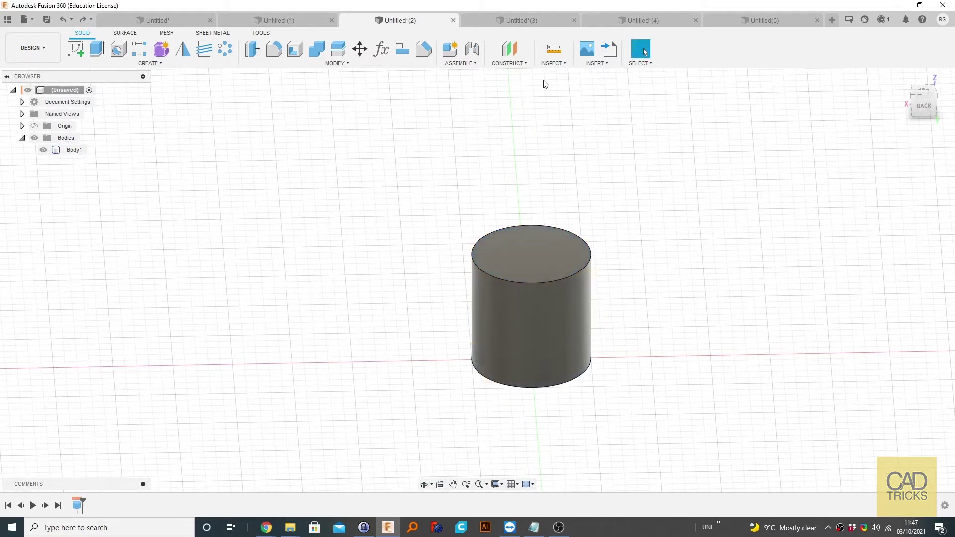
Construct an axis through the centre of the cylinder from its curved face.
{"action": "left_click", "coordinate": [509, 65]}
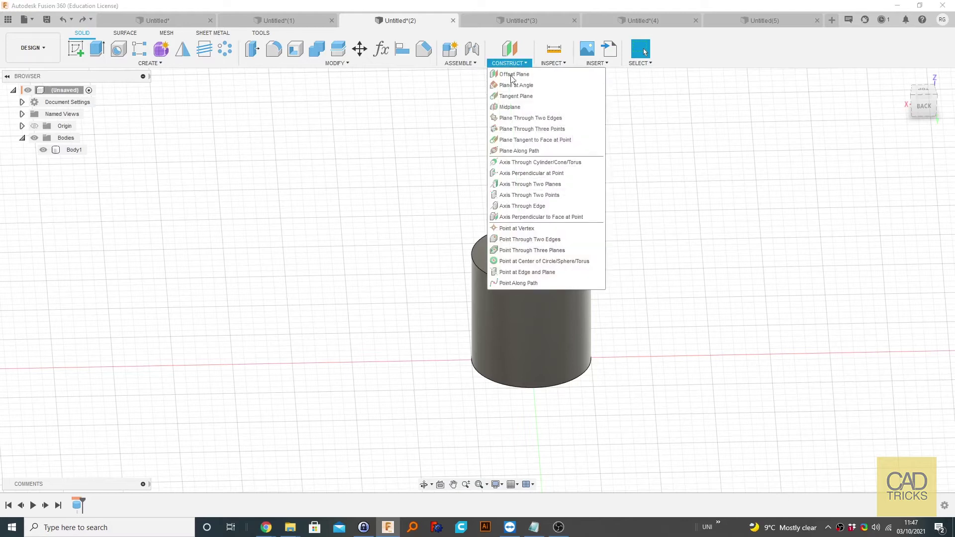
{"action": "left_click", "coordinate": [525, 162]}
{"action": "left_click", "coordinate": [533, 250]}
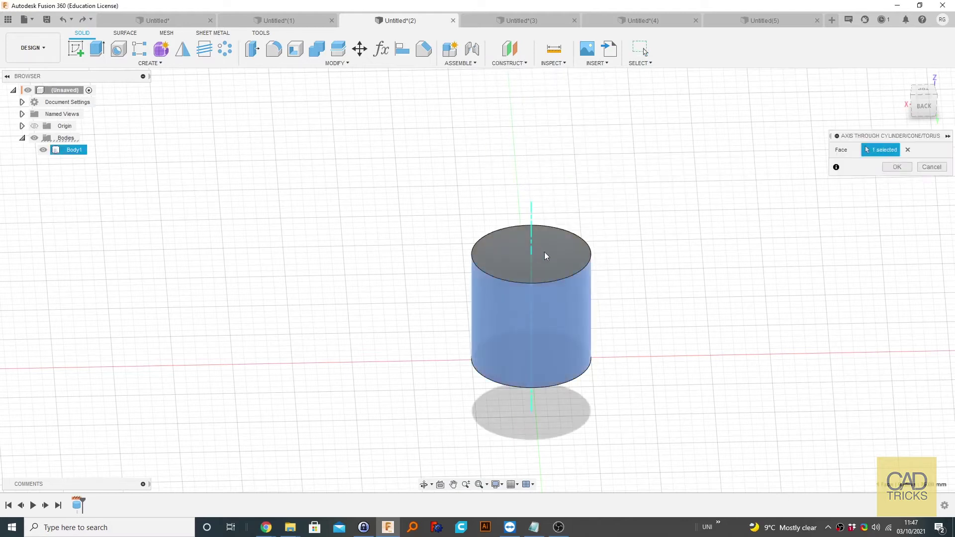
{"action": "left_click", "coordinate": [893, 174]}
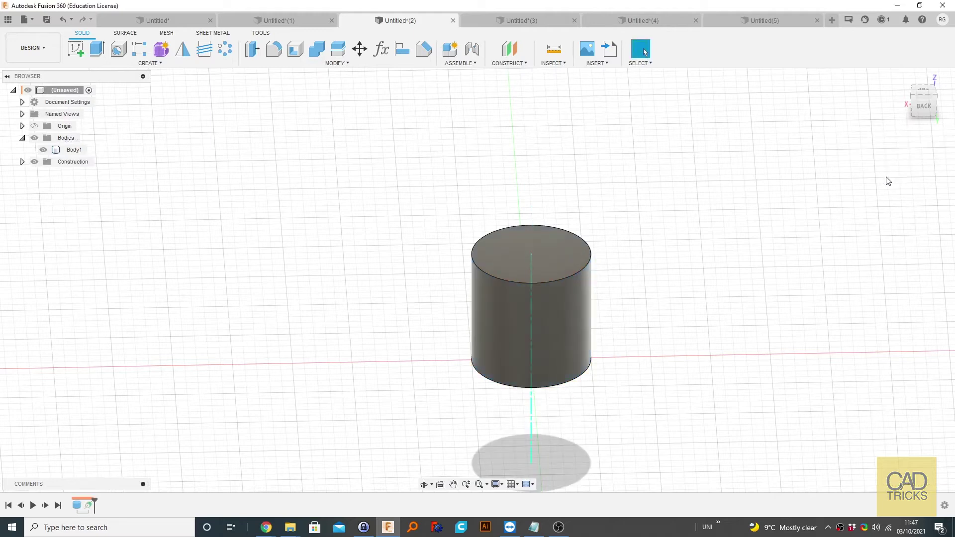
Construct a plane at an angle of 0 degrees through the cylinder's central axis.
{"action": "left_click", "coordinate": [509, 64]}
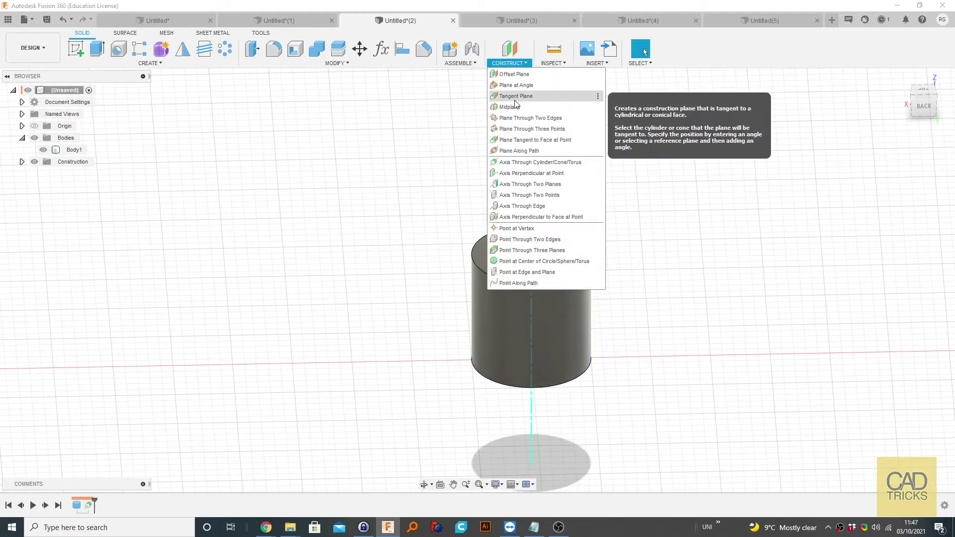
{"action": "left_click", "coordinate": [516, 85]}
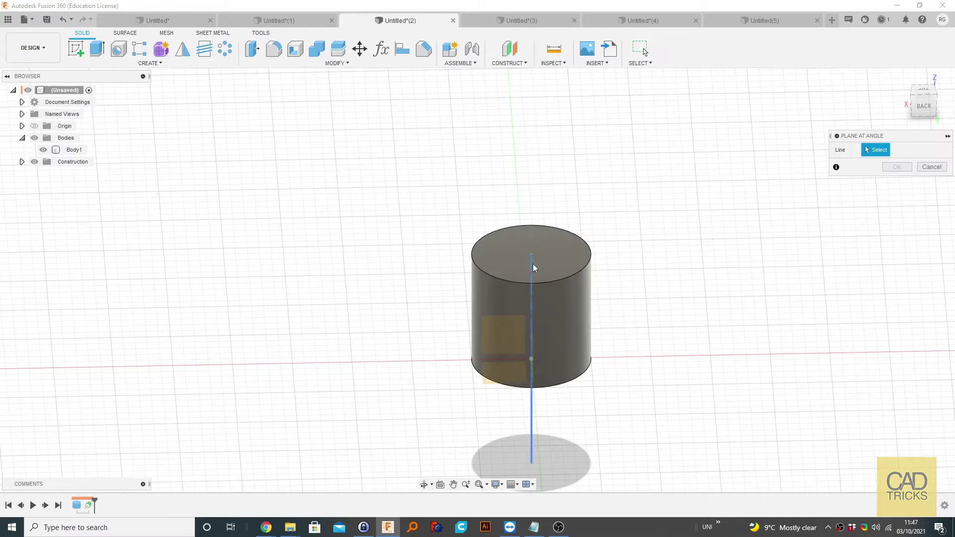
{"action": "left_click", "coordinate": [533, 264]}
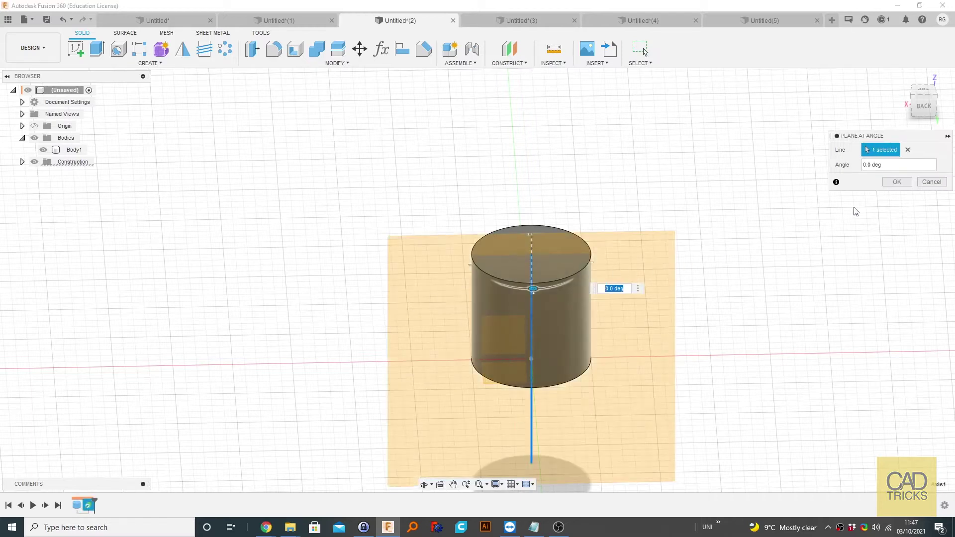
{"action": "left_click", "coordinate": [908, 181]}
Split the cylinder body vertically in half using the construction plane through its axis as the splitting tool.
{"action": "middle_click_drag", "start_coordinate": [642, 165], "coordinate": [570, 186], "text": "shift"}
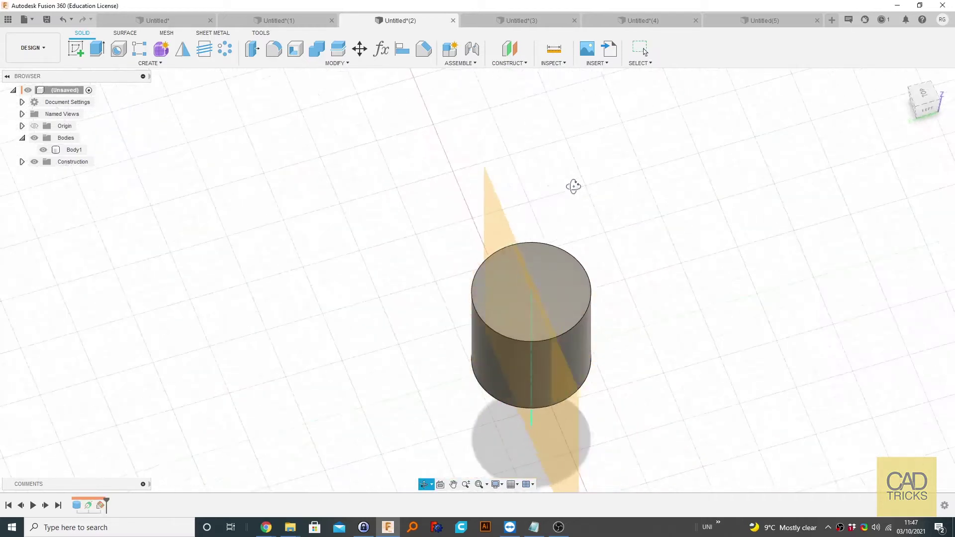
{"action": "key", "text": "F6"}
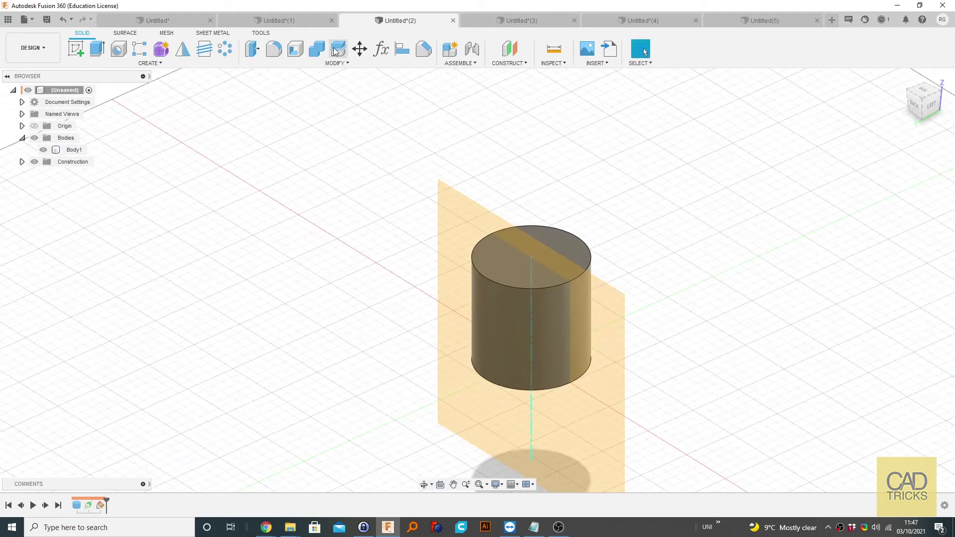
{"action": "left_click", "coordinate": [338, 50]}
{"action": "left_click", "coordinate": [497, 289]}
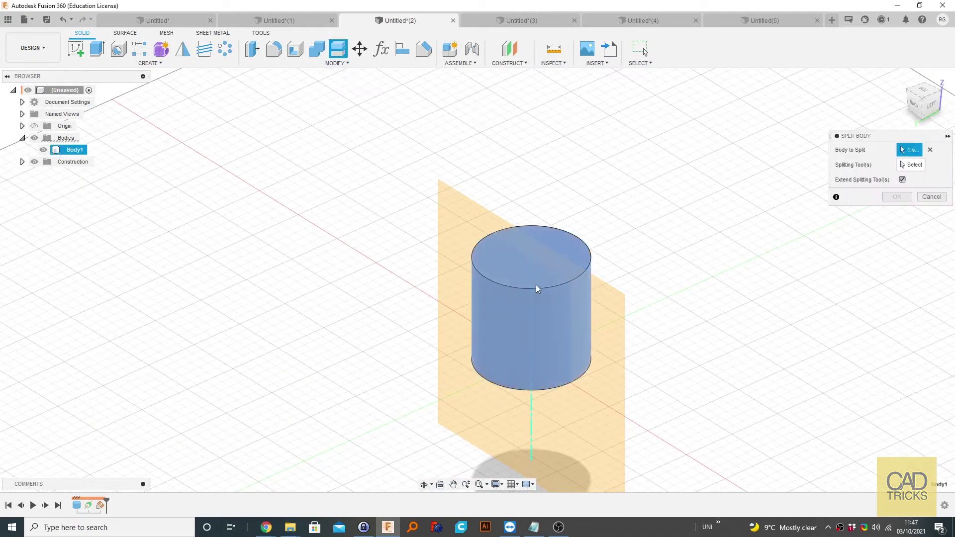
{"action": "left_click", "coordinate": [910, 165]}
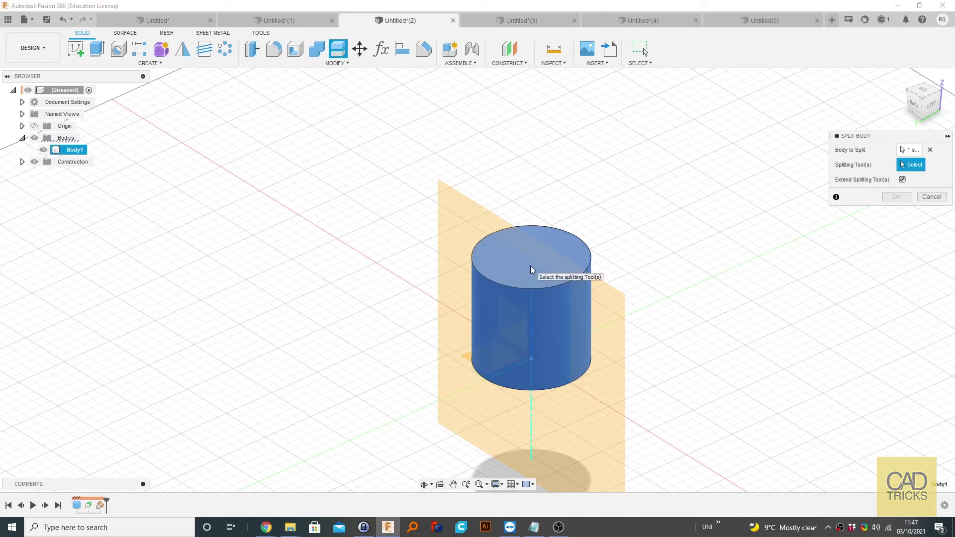
{"action": "left_click", "coordinate": [607, 305]}
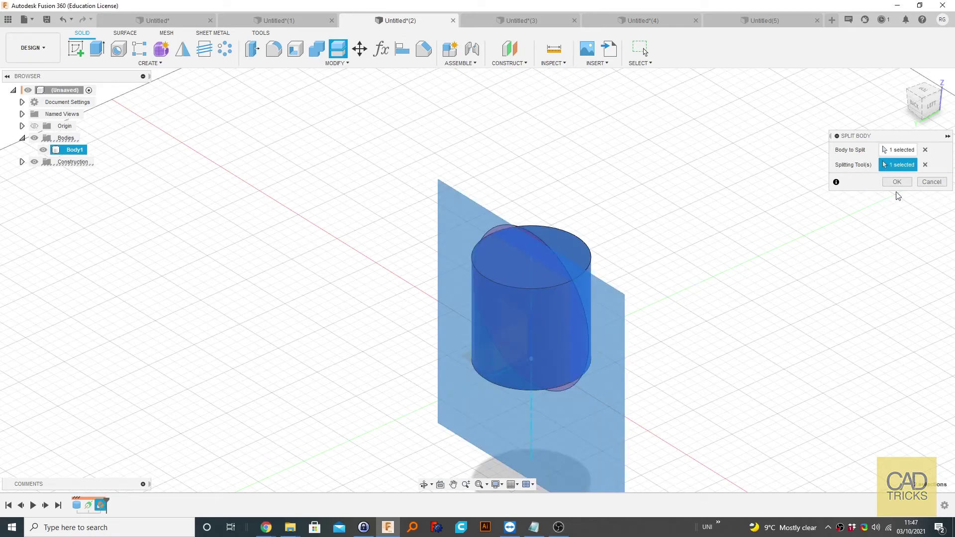
{"action": "left_click", "coordinate": [925, 164]}
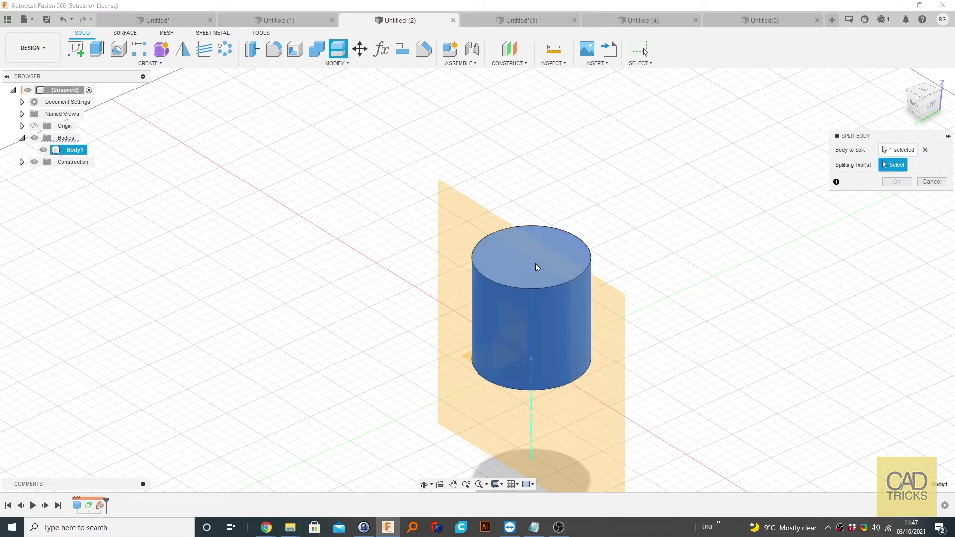
{"action": "middle_click_drag", "start_coordinate": [648, 377], "coordinate": [516, 438], "text": "shift"}
{"action": "left_click", "coordinate": [530, 423]}
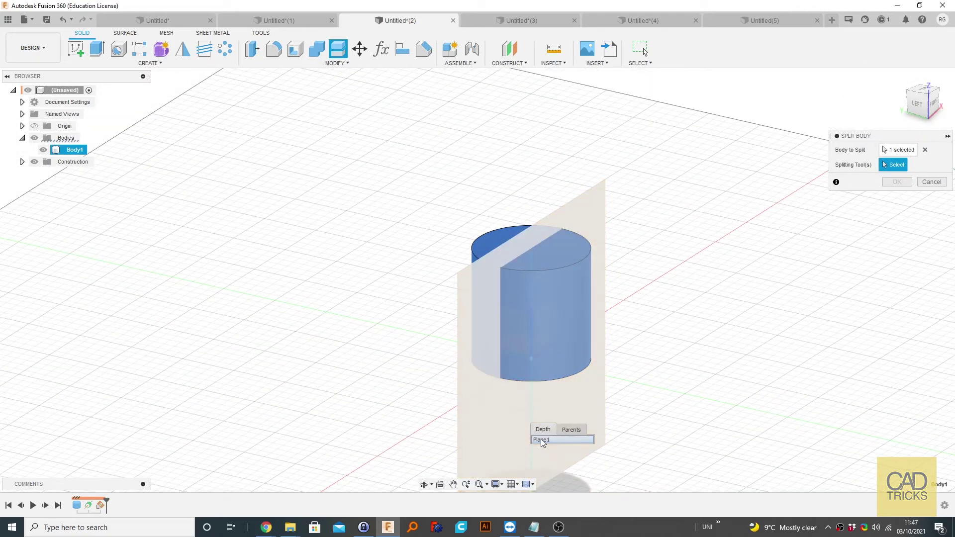
{"action": "left_click", "coordinate": [541, 439]}
{"action": "left_click", "coordinate": [897, 182]}
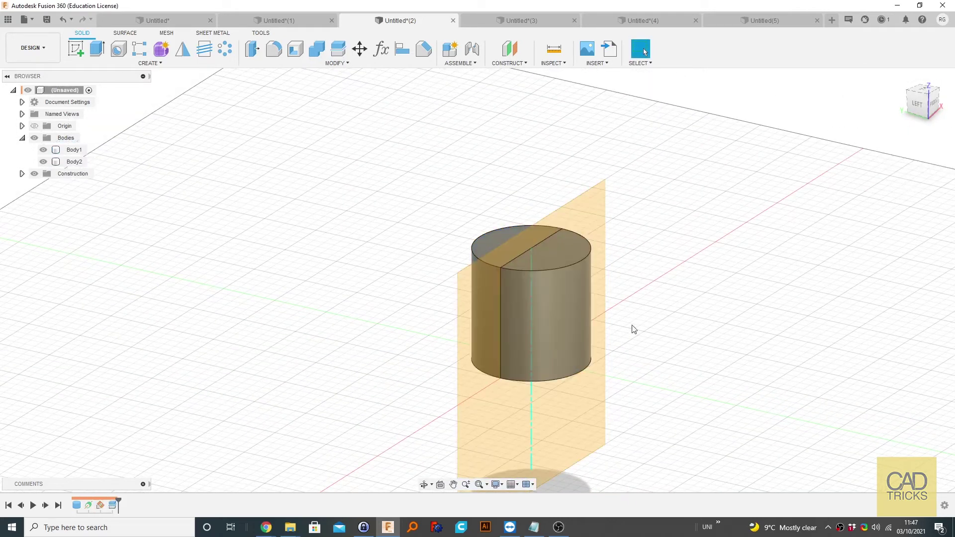
Check the split by briefly toggling Body2's visibility, and hide the construction axis and plane.
{"action": "left_click", "coordinate": [43, 161]}
{"action": "left_click", "coordinate": [43, 162]}
{"action": "left_click", "coordinate": [22, 173]}
{"action": "left_click", "coordinate": [43, 185]}
{"action": "left_click", "coordinate": [44, 197]}
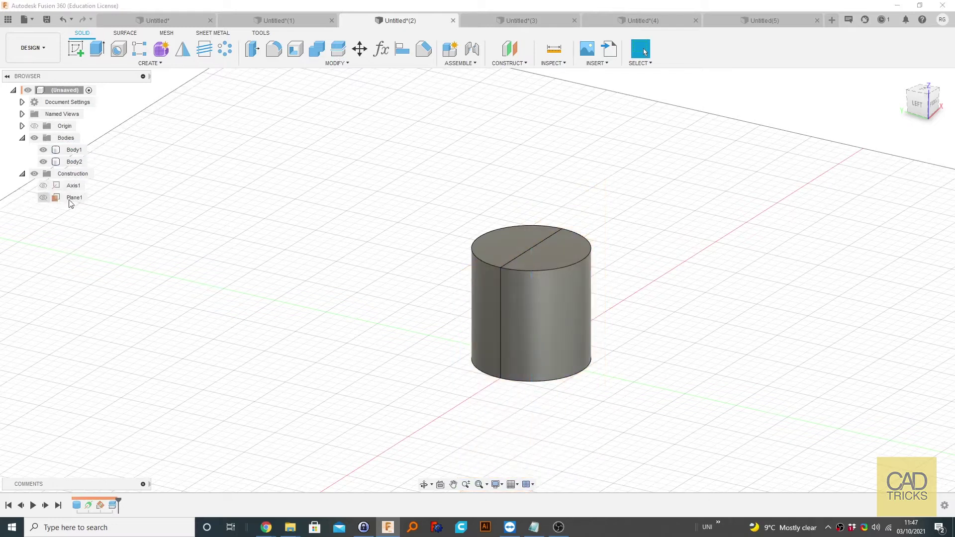
Combine Body1 and Body2 back into a single cylinder.
{"action": "left_click", "coordinate": [74, 149]}
{"action": "left_click", "coordinate": [73, 162], "text": "ctrl"}
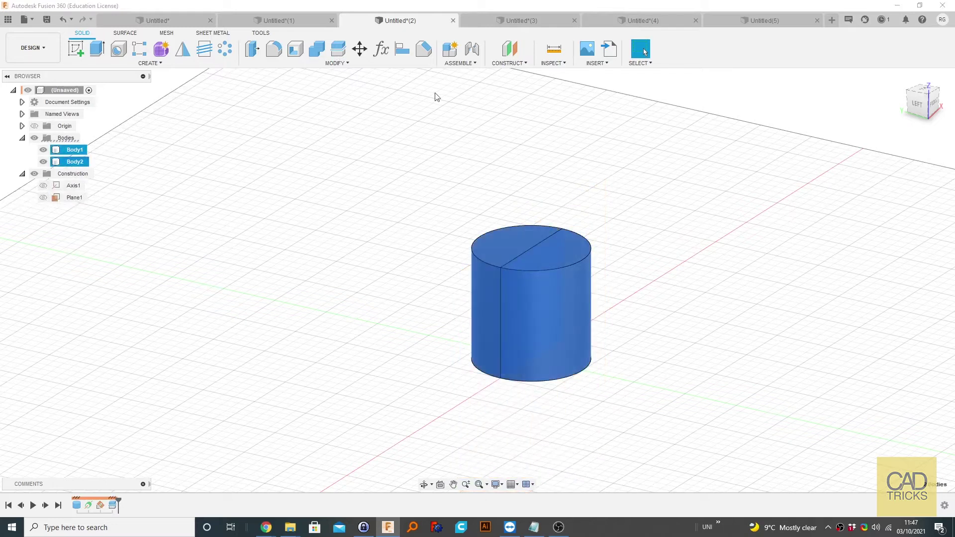
{"action": "left_click", "coordinate": [324, 54]}
{"action": "left_click", "coordinate": [898, 231]}
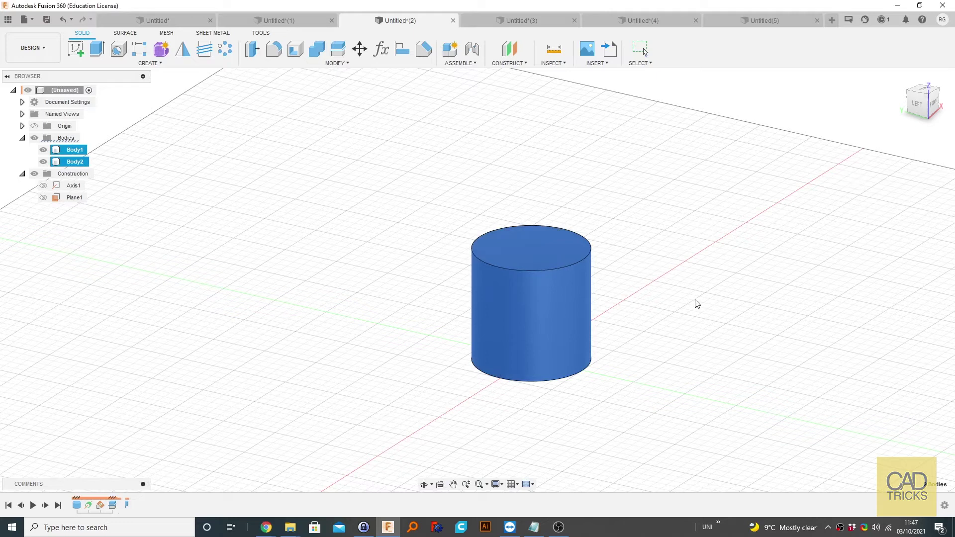
Sketch a horizontal line across the full diameter of the cylinder's top face and finish the sketch.
{"action": "left_click", "coordinate": [541, 251]}
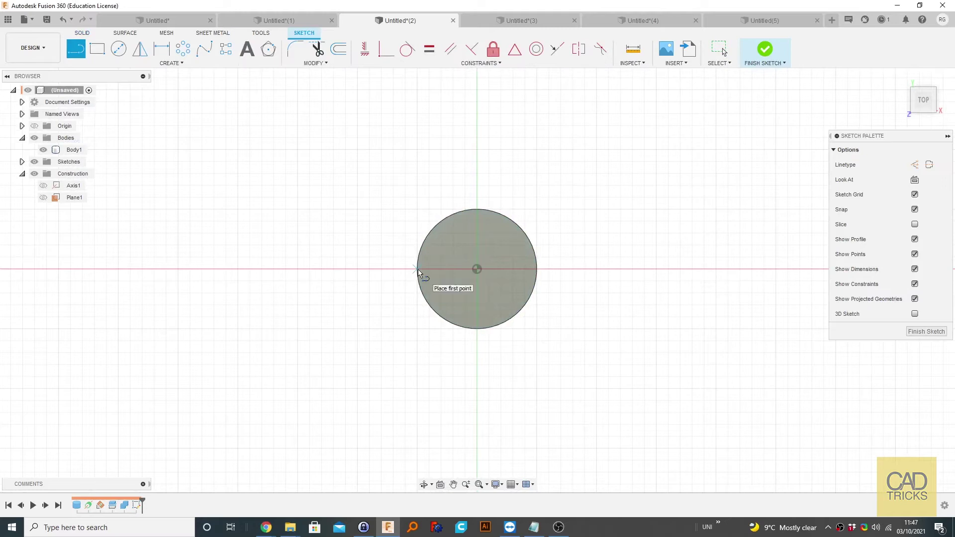
{"action": "left_click", "coordinate": [417, 269]}
{"action": "left_click", "coordinate": [537, 269]}
{"action": "key", "text": "Escape"}
{"action": "key", "text": "F6"}
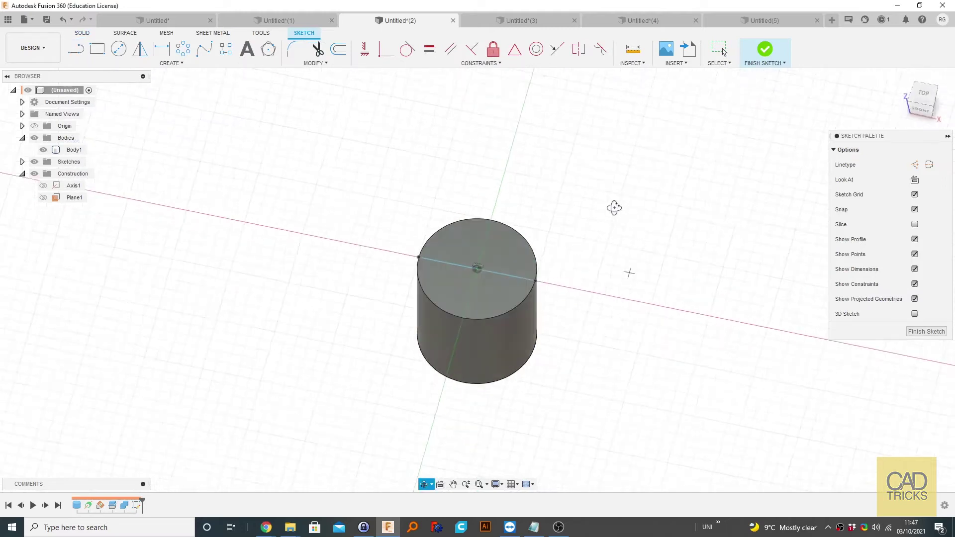
{"action": "left_click", "coordinate": [763, 49]}
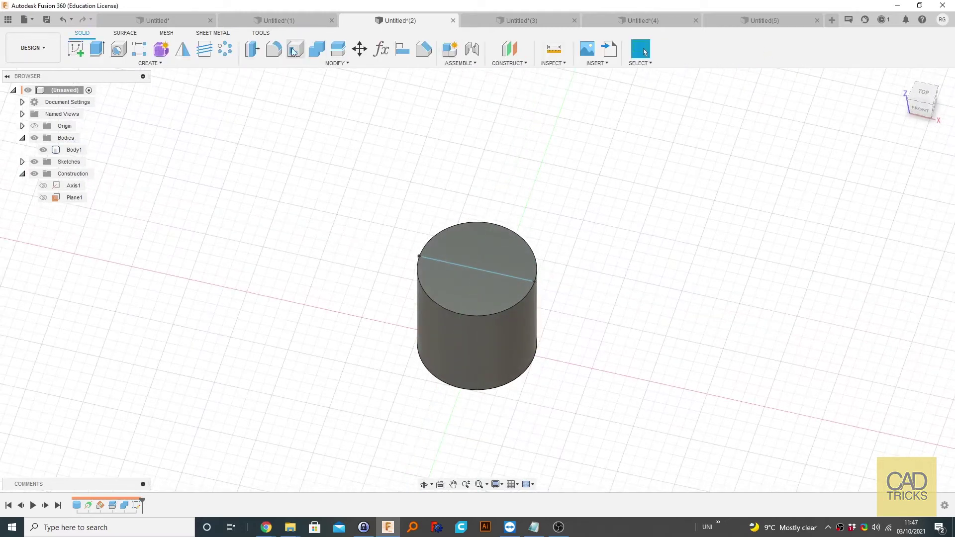
Split the cylinder body in half using the sketched diameter line as the splitting tool.
{"action": "left_click", "coordinate": [338, 49]}
{"action": "left_click", "coordinate": [500, 276]}
{"action": "left_click", "coordinate": [506, 277]}
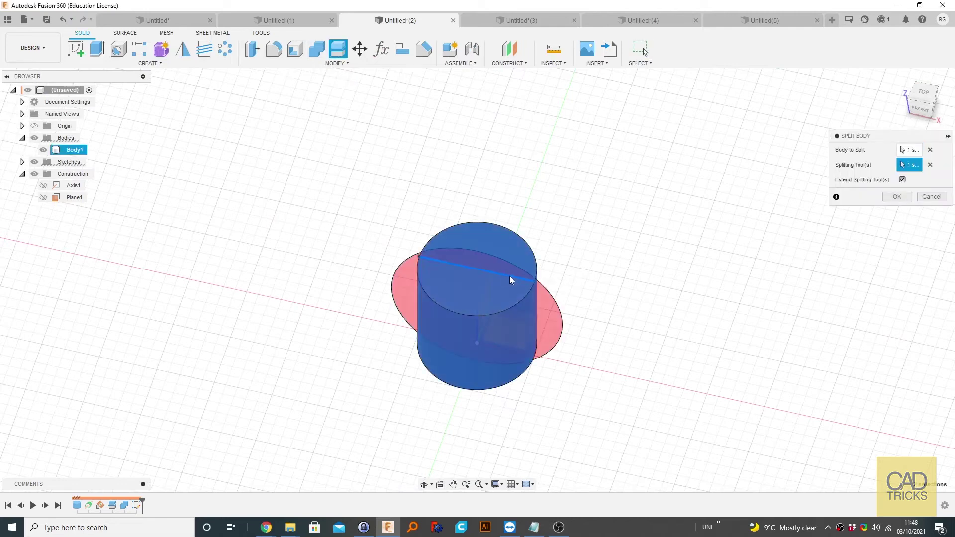
{"action": "left_click", "coordinate": [897, 196]}
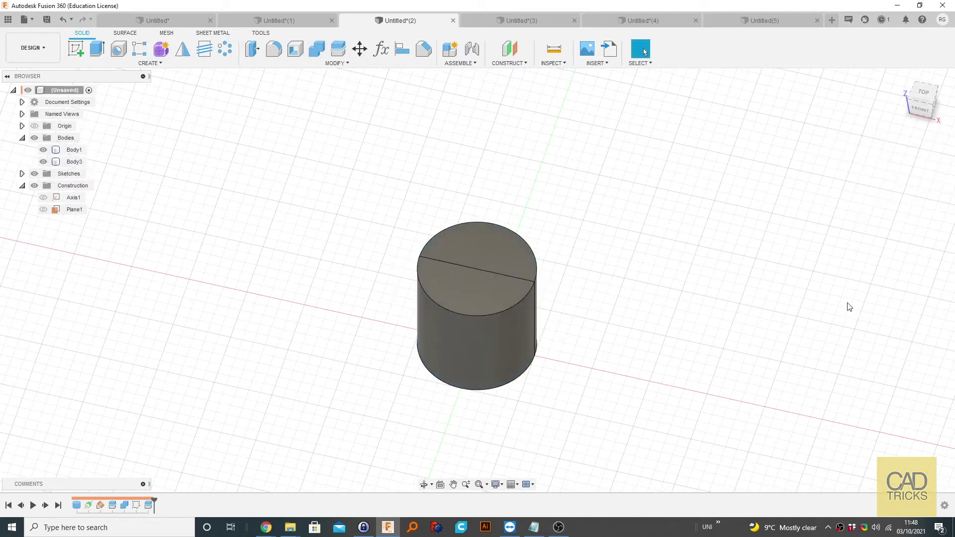
Switch to the Untitled(3) design containing the sphere and view it from another side.
{"action": "left_click", "coordinate": [518, 18]}
{"action": "middle_click_drag", "start_coordinate": [649, 240], "coordinate": [526, 211], "text": "shift"}
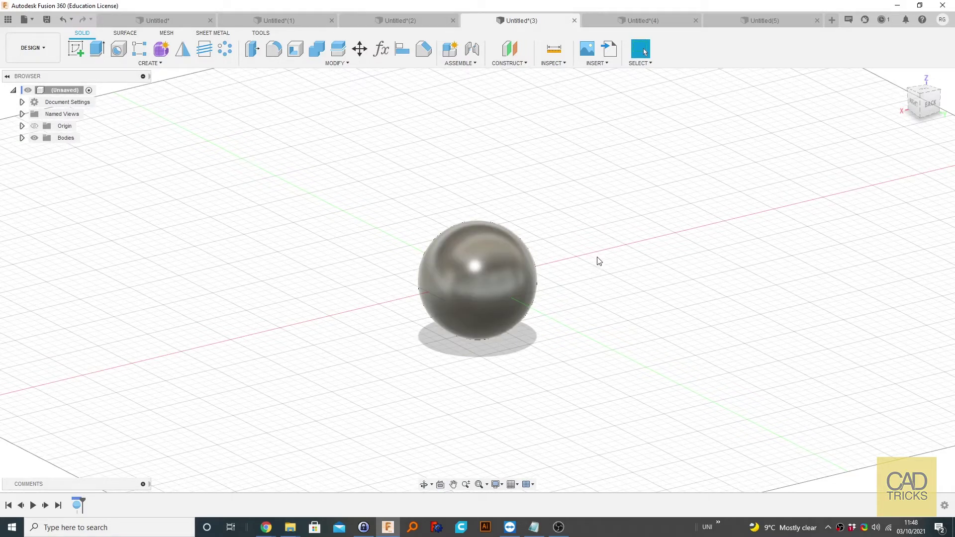
{"action": "left_click", "coordinate": [510, 67]}
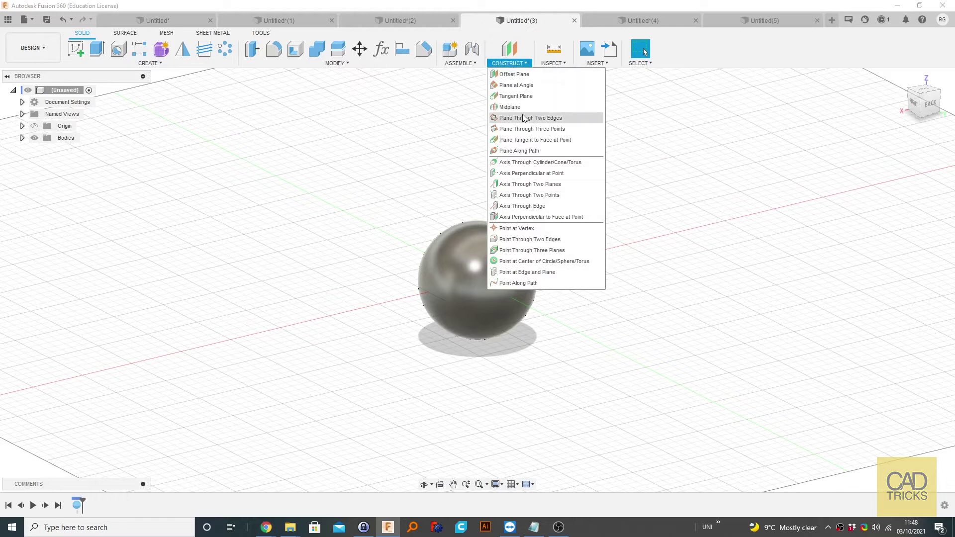
{"action": "left_click", "coordinate": [566, 263]}
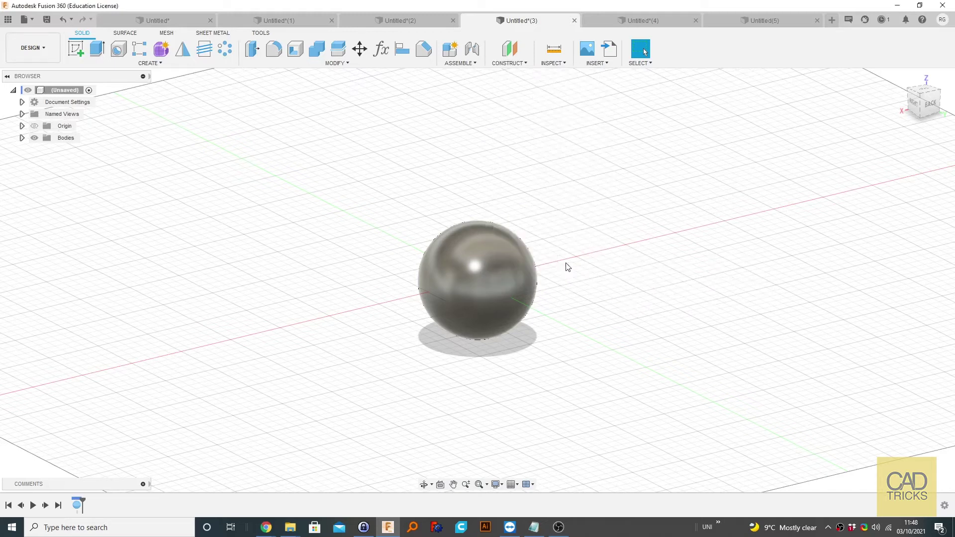
Construct a point at the sphere's centre and an axis perpendicular to the sphere's face through that point.
{"action": "left_click", "coordinate": [488, 274]}
{"action": "left_click", "coordinate": [889, 166]}
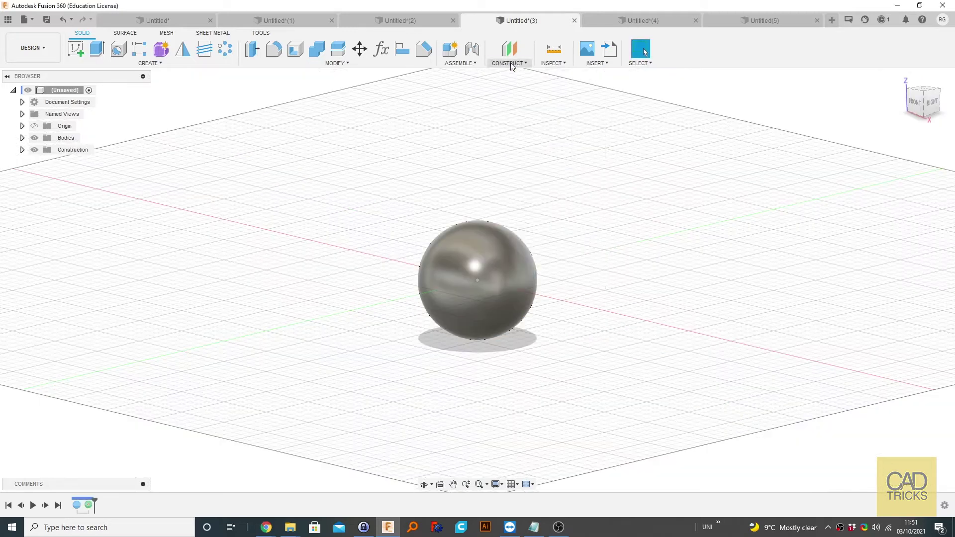
{"action": "left_click", "coordinate": [508, 64]}
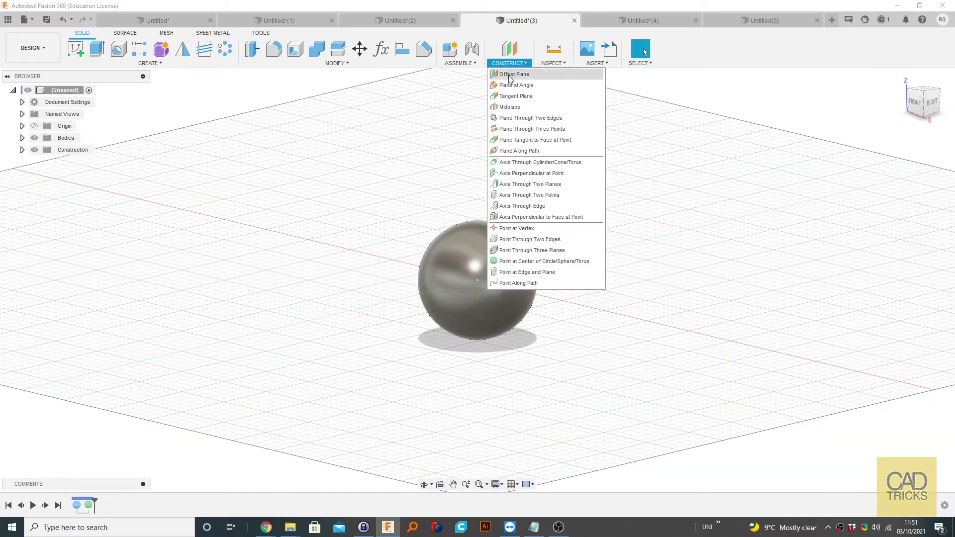
{"action": "left_click", "coordinate": [523, 219]}
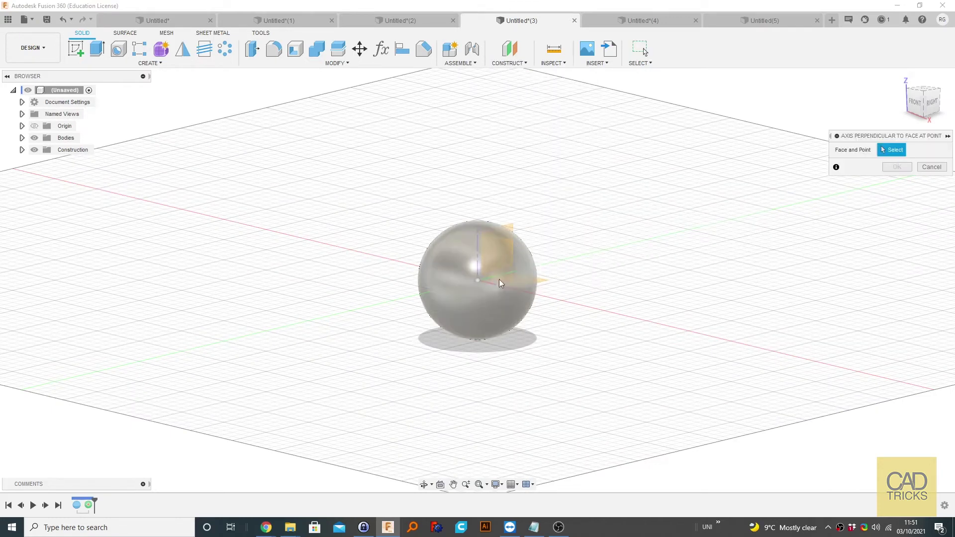
{"action": "left_click", "coordinate": [471, 287]}
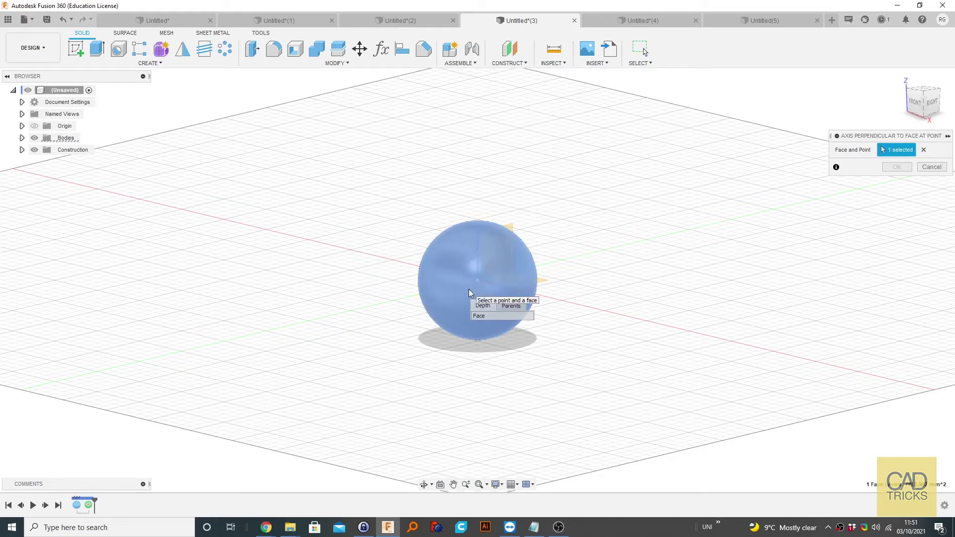
{"action": "left_click", "coordinate": [476, 282]}
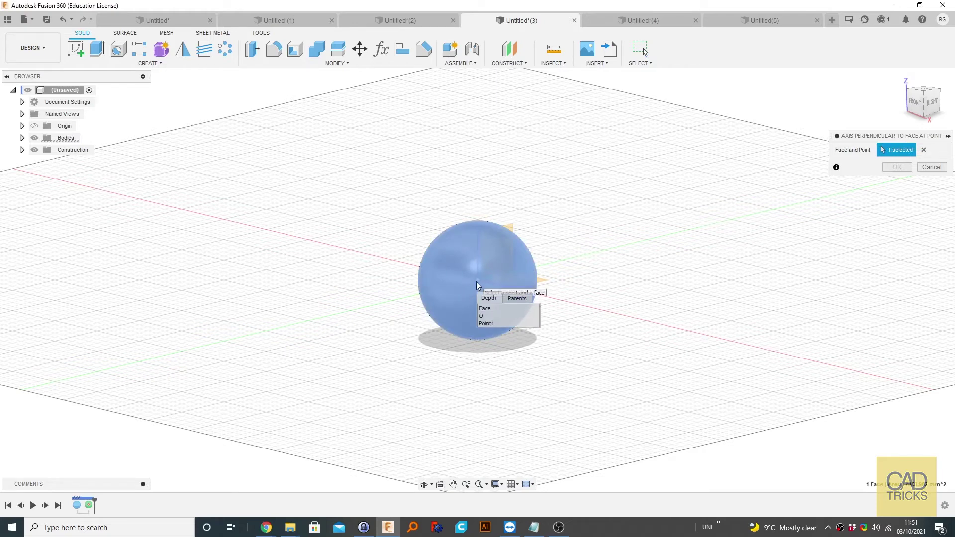
{"action": "left_click", "coordinate": [485, 323]}
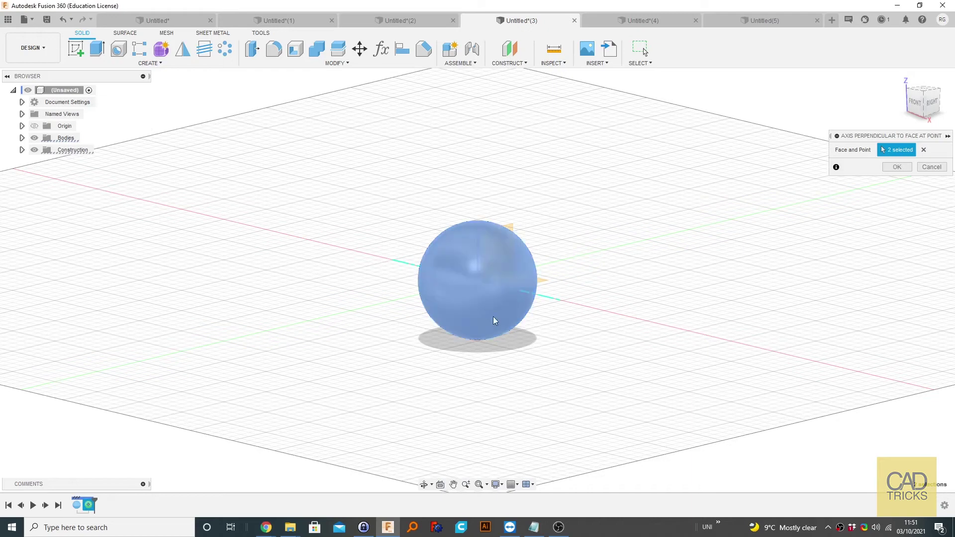
{"action": "middle_click_drag", "start_coordinate": [568, 256], "coordinate": [535, 258], "text": "shift"}
{"action": "left_click", "coordinate": [897, 167]}
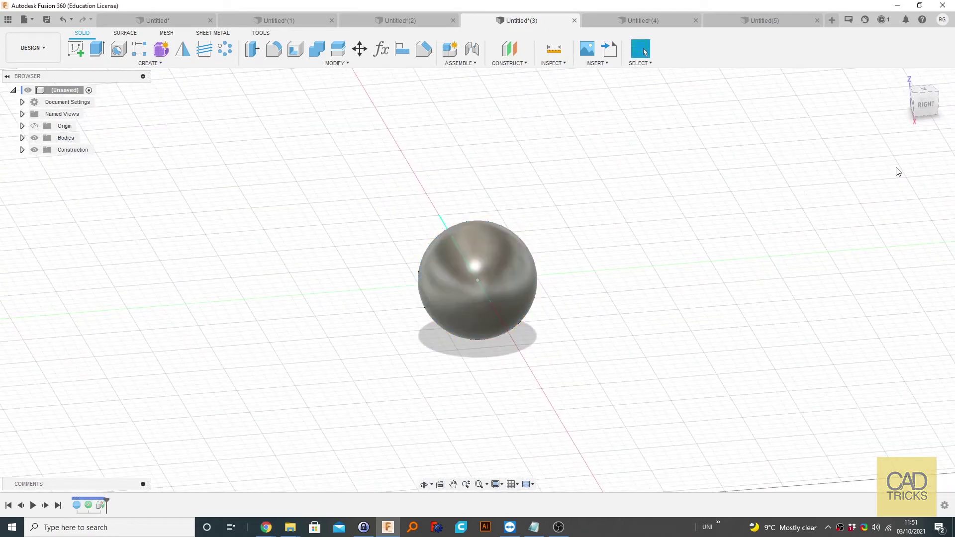
Create a Plane at Angle about the new axis, rotated to stand vertically through the sphere's centre.
{"action": "left_click", "coordinate": [506, 64]}
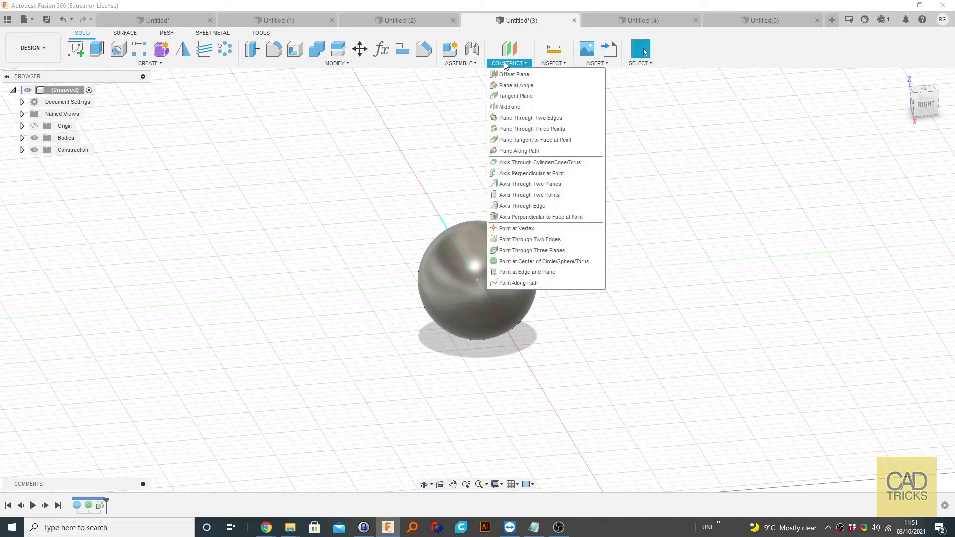
{"action": "left_click", "coordinate": [516, 85]}
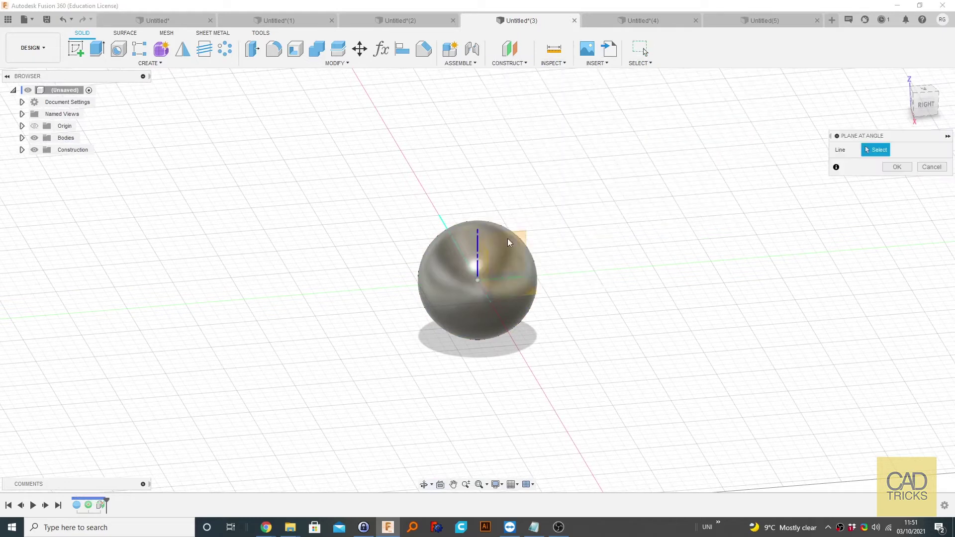
{"action": "left_click", "coordinate": [458, 256]}
{"action": "middle_click_drag", "start_coordinate": [524, 232], "coordinate": [519, 207], "text": "shift"}
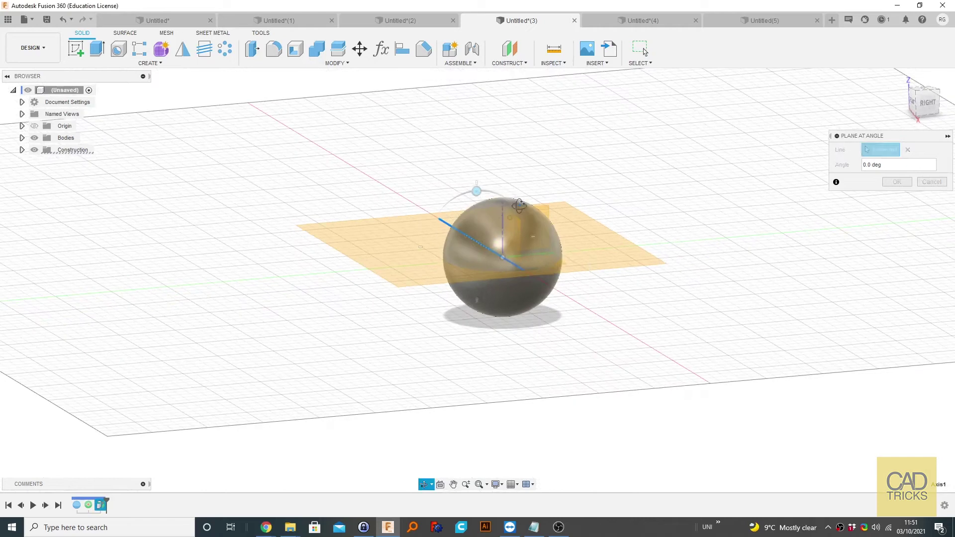
{"action": "left_click_drag", "start_coordinate": [476, 192], "coordinate": [652, 222]}
{"action": "middle_click_drag", "start_coordinate": [652, 222], "coordinate": [606, 183], "text": "shift"}
{"action": "left_click_drag", "start_coordinate": [530, 238], "coordinate": [532, 241]}
{"action": "left_click", "coordinate": [894, 182]}
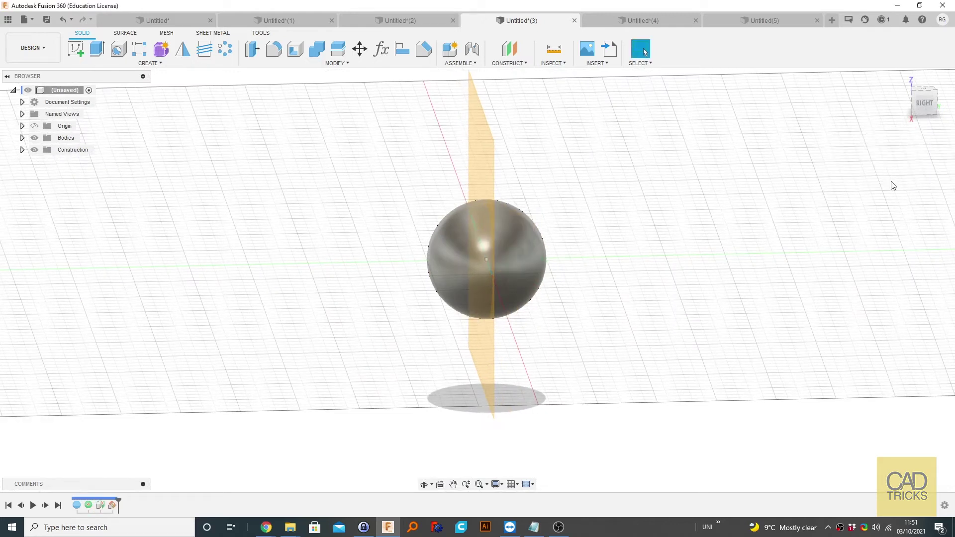
Split the sphere body using the vertical construction plane as the splitting tool.
{"action": "left_click", "coordinate": [338, 49]}
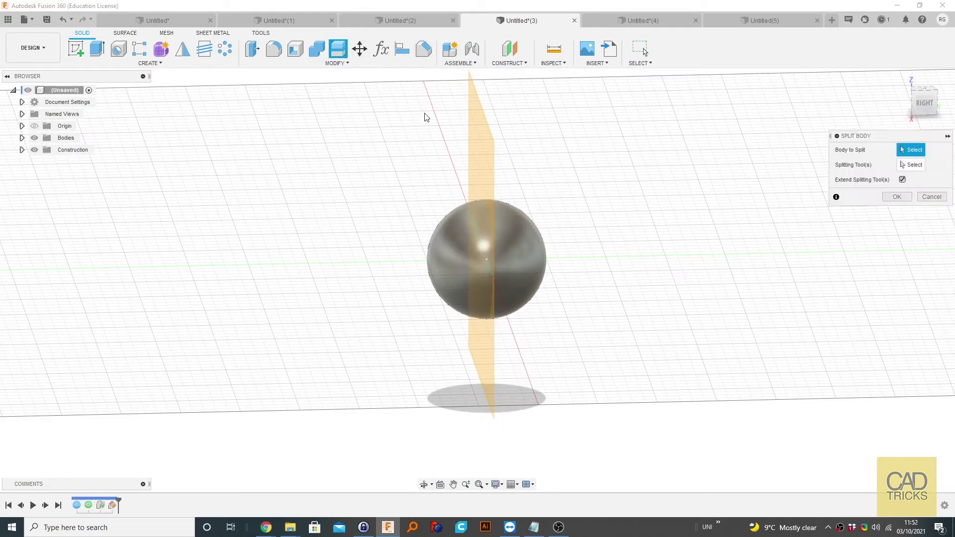
{"action": "left_click", "coordinate": [476, 259]}
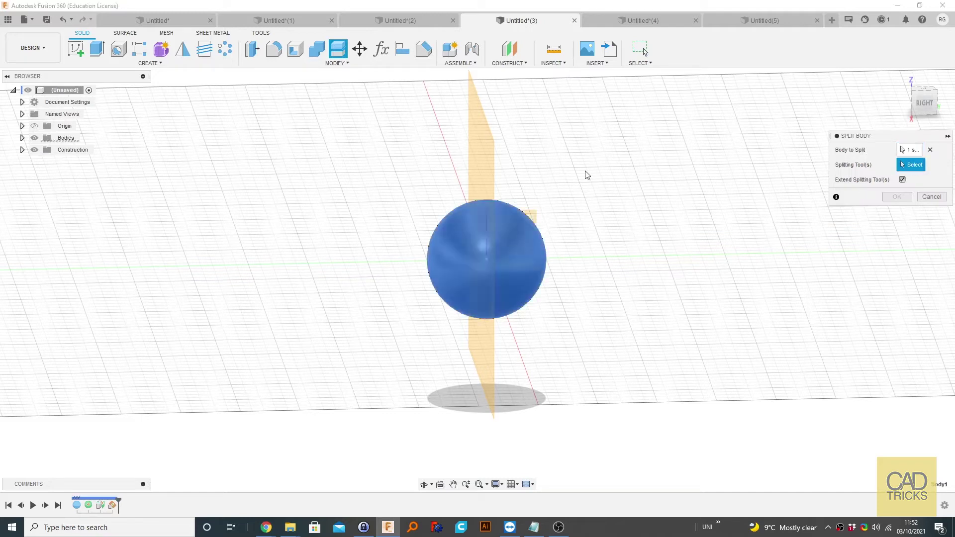
{"action": "left_click", "coordinate": [483, 149]}
{"action": "left_click", "coordinate": [897, 196]}
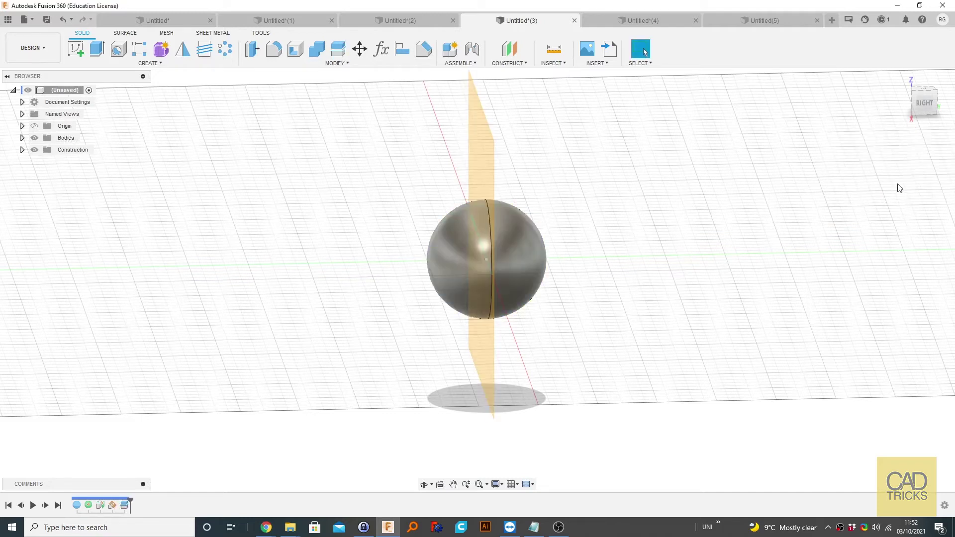
Toggle Body2's visibility and view the sphere from another side to inspect the two halves.
{"action": "left_click", "coordinate": [22, 138]}
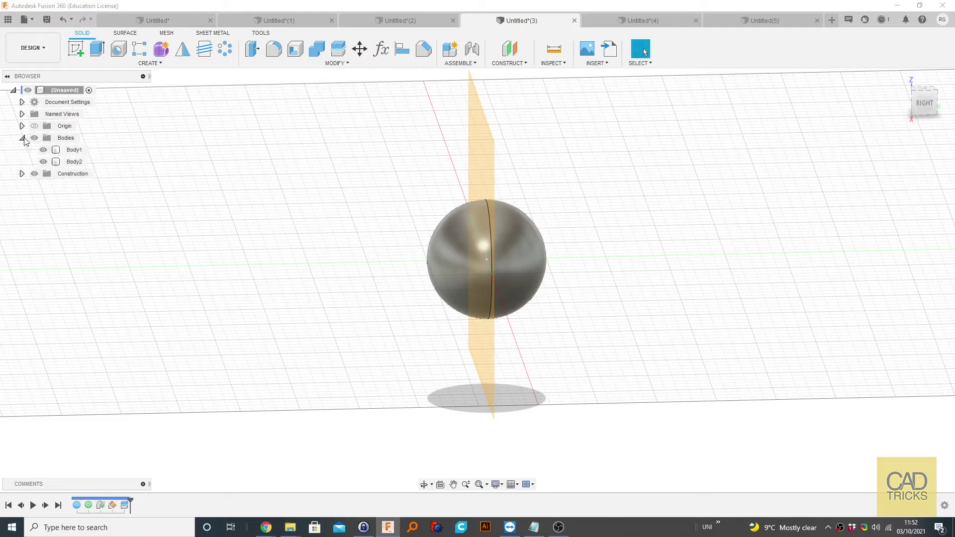
{"action": "left_click", "coordinate": [43, 161]}
{"action": "middle_click_drag", "start_coordinate": [398, 209], "coordinate": [510, 196], "text": "shift"}
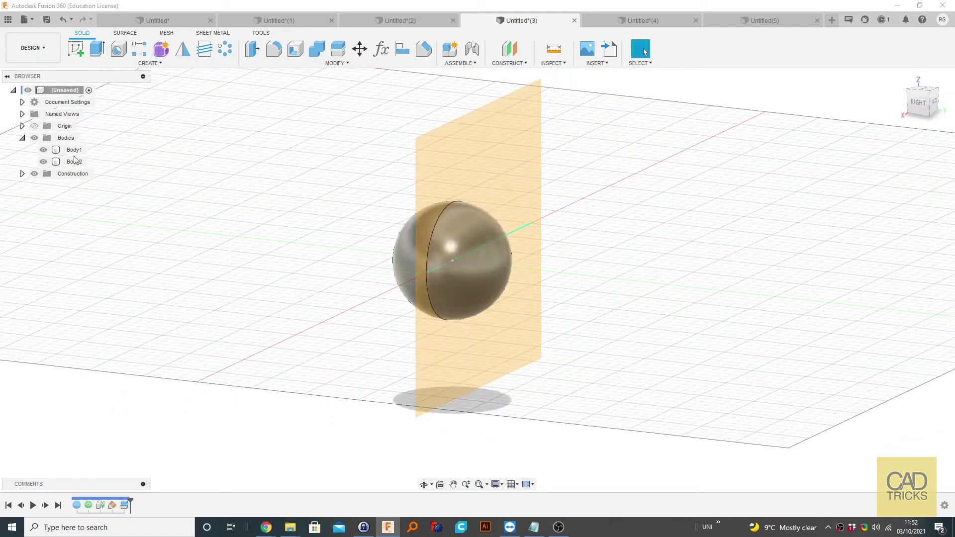
Undo the sphere split and hide the construction plane and the remaining construction geometry.
{"action": "key", "text": "ctrl+z"}
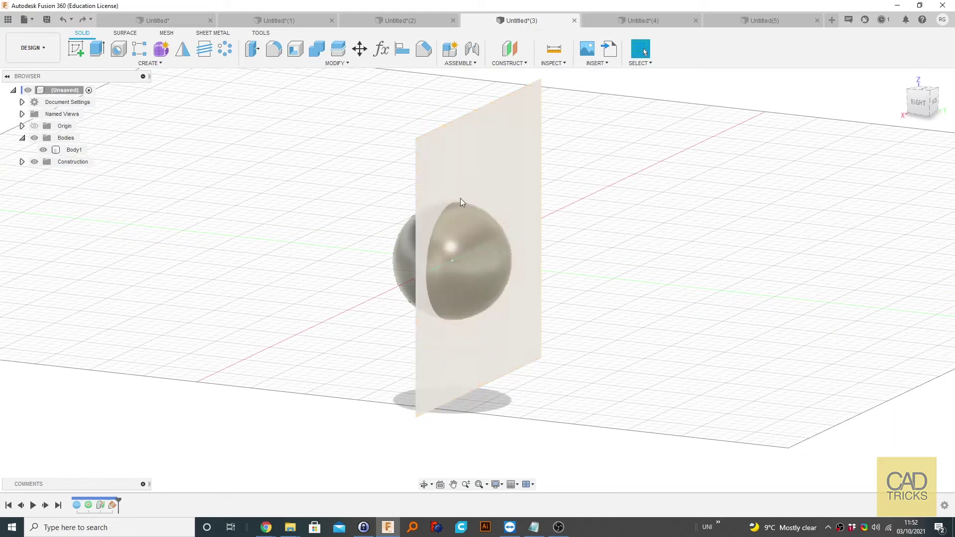
{"action": "left_click", "coordinate": [459, 184]}
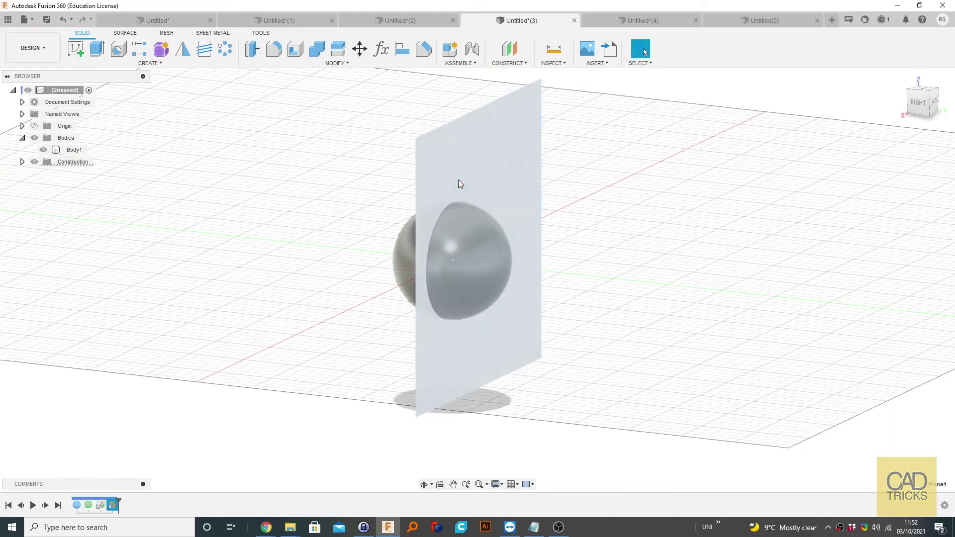
{"action": "key", "text": "v"}
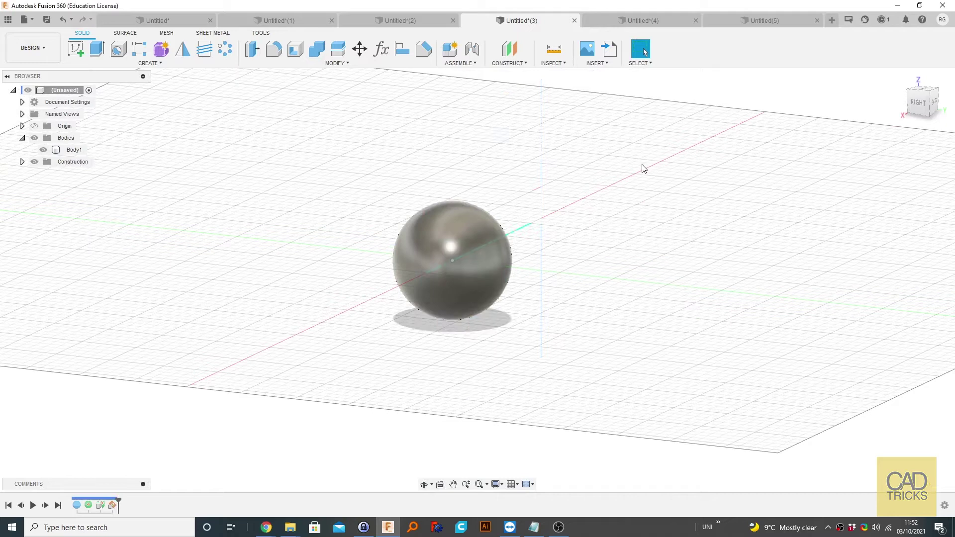
{"action": "left_click", "coordinate": [34, 162]}
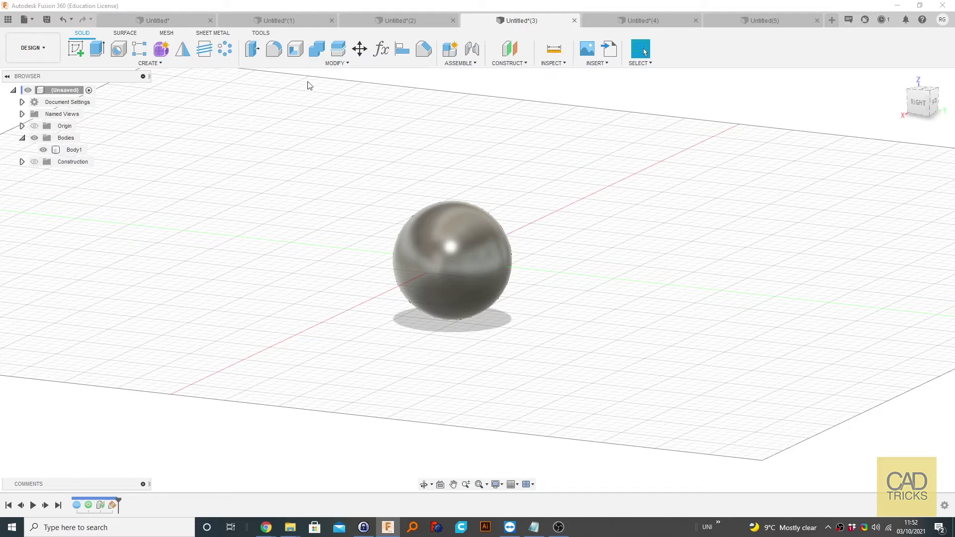
Split the sphere body with the vertical YZ origin plane and check the result by hiding and showing Body2.
{"action": "left_click", "coordinate": [338, 49]}
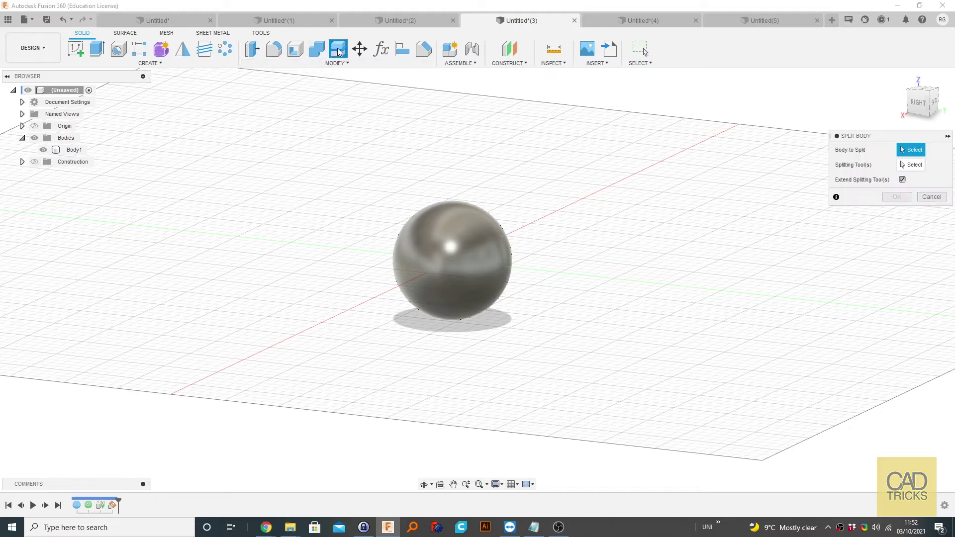
{"action": "left_click", "coordinate": [455, 246]}
{"action": "left_click", "coordinate": [912, 164]}
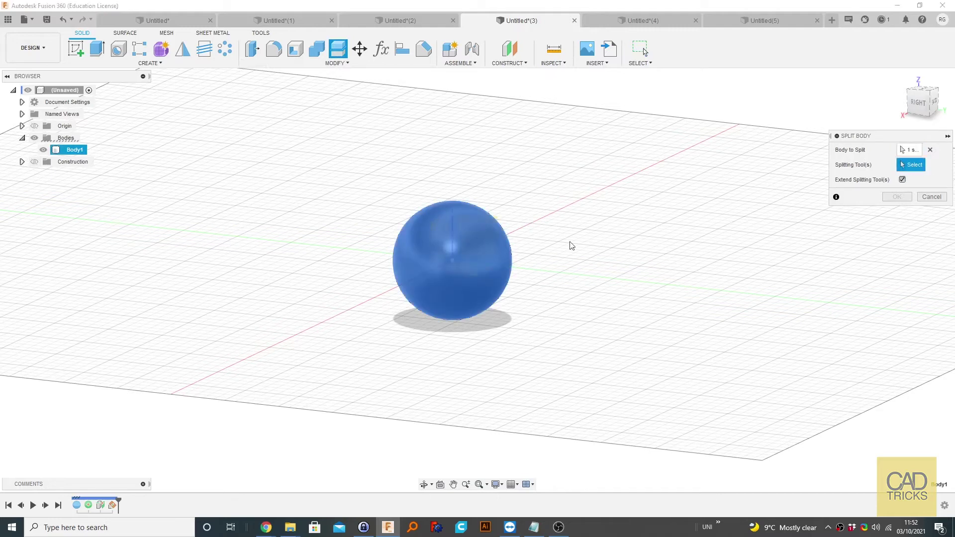
{"action": "middle_click_drag", "start_coordinate": [484, 240], "coordinate": [468, 249], "text": "shift"}
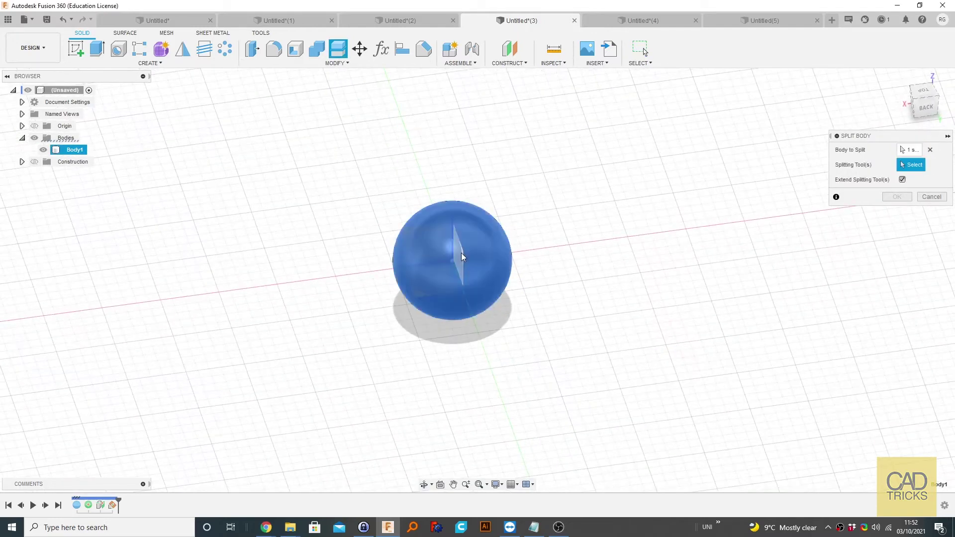
{"action": "left_click", "coordinate": [461, 253]}
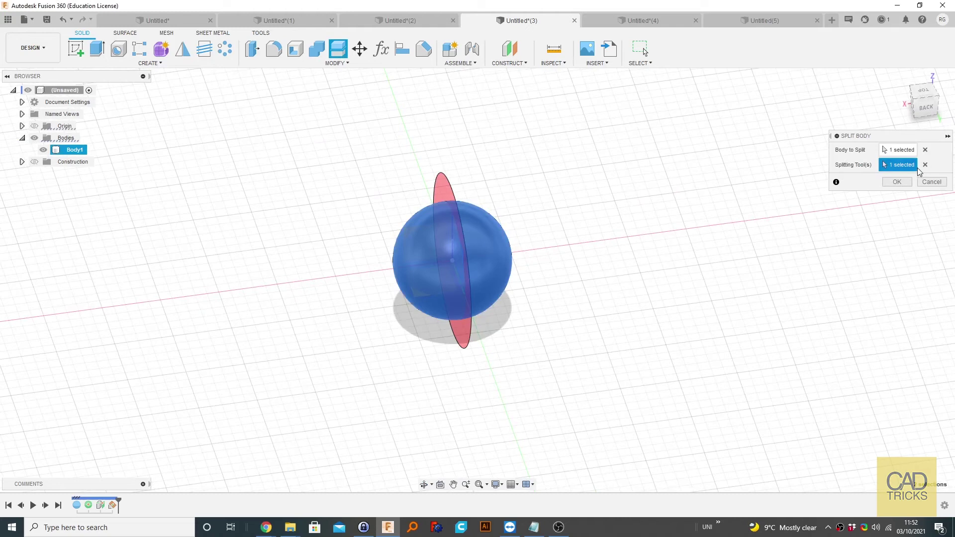
{"action": "left_click", "coordinate": [897, 182]}
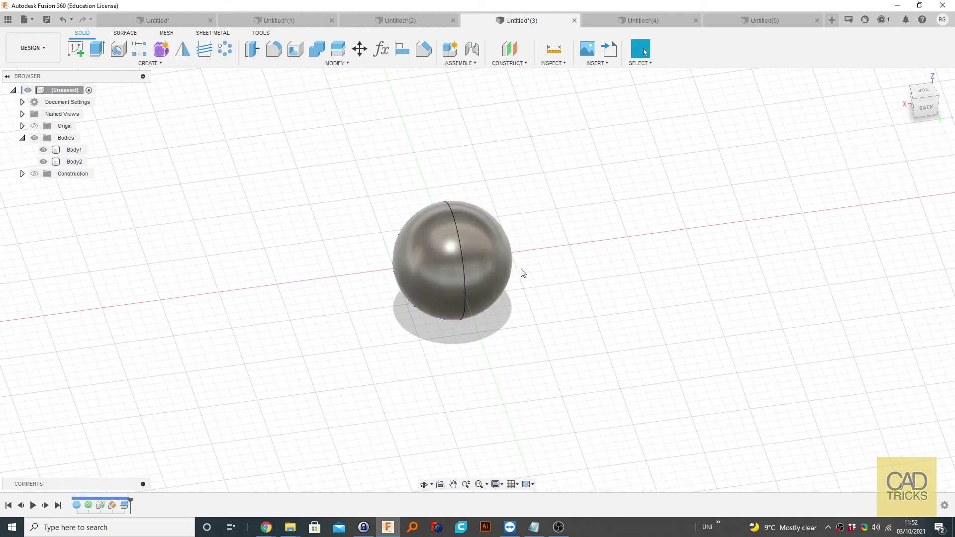
{"action": "left_click", "coordinate": [43, 161]}
{"action": "left_click", "coordinate": [43, 161]}
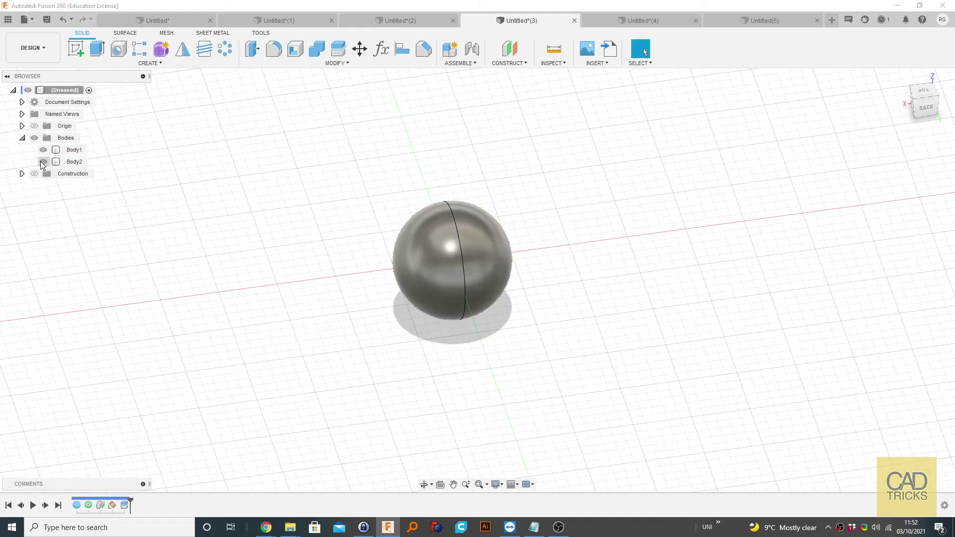
Switch to the Untitled(4) design containing the torus and centre the torus in the view.
{"action": "left_click", "coordinate": [642, 20]}
{"action": "scroll", "coordinate": [684, 148], "scroll_direction": "down", "scroll_amount": 3}
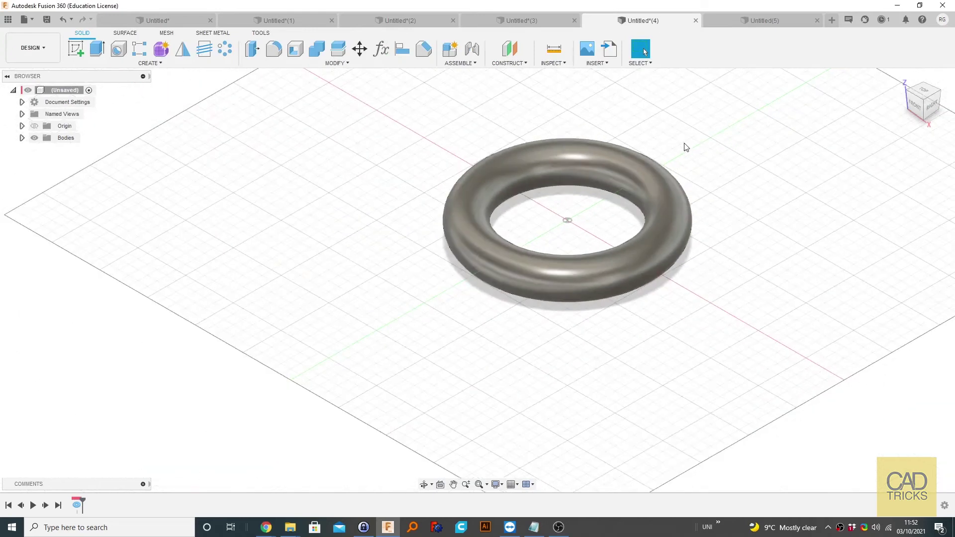
{"action": "scroll", "coordinate": [679, 147], "scroll_direction": "up", "scroll_amount": 3}
{"action": "mouse_move", "coordinate": [679, 147]}
{"action": "middle_mouse_down"}
{"action": "mouse_move", "coordinate": [673, 196]}
{"action": "mouse_move", "coordinate": [679, 139]}
{"action": "middle_mouse_up"}
{"action": "scroll", "coordinate": [542, 96], "scroll_direction": "down", "scroll_amount": 3}
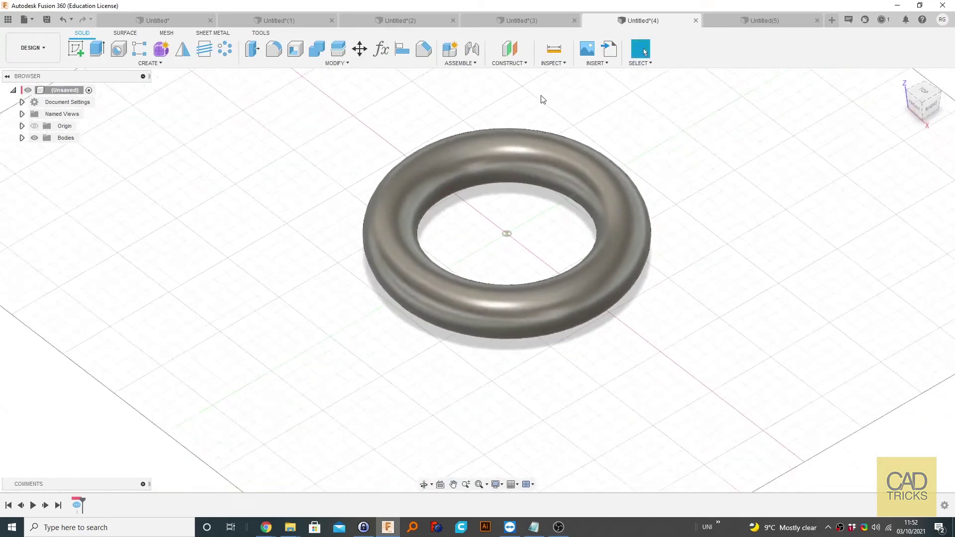
{"action": "scroll", "coordinate": [541, 96], "scroll_direction": "up", "scroll_amount": 1}
{"action": "middle_click_drag", "start_coordinate": [541, 96], "coordinate": [541, 124]}
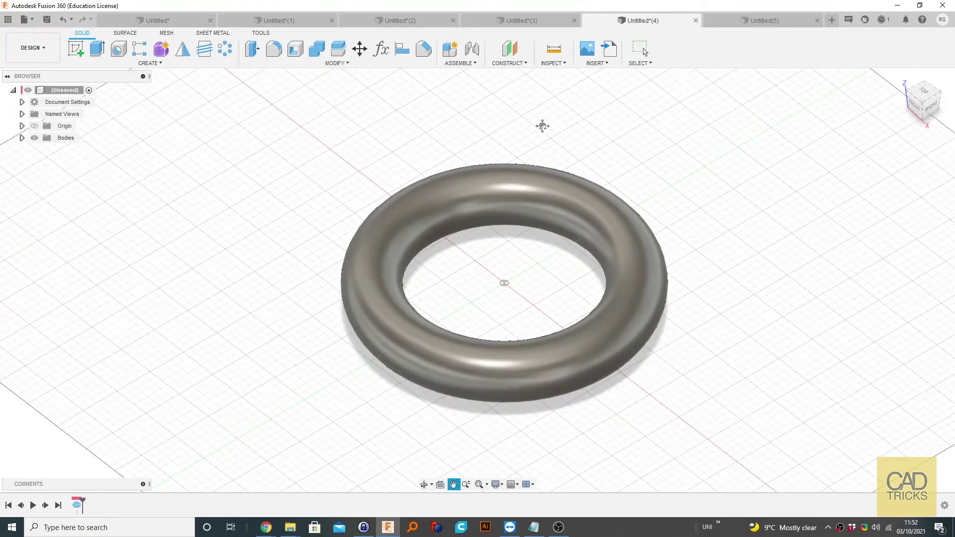
{"action": "left_click", "coordinate": [509, 69]}
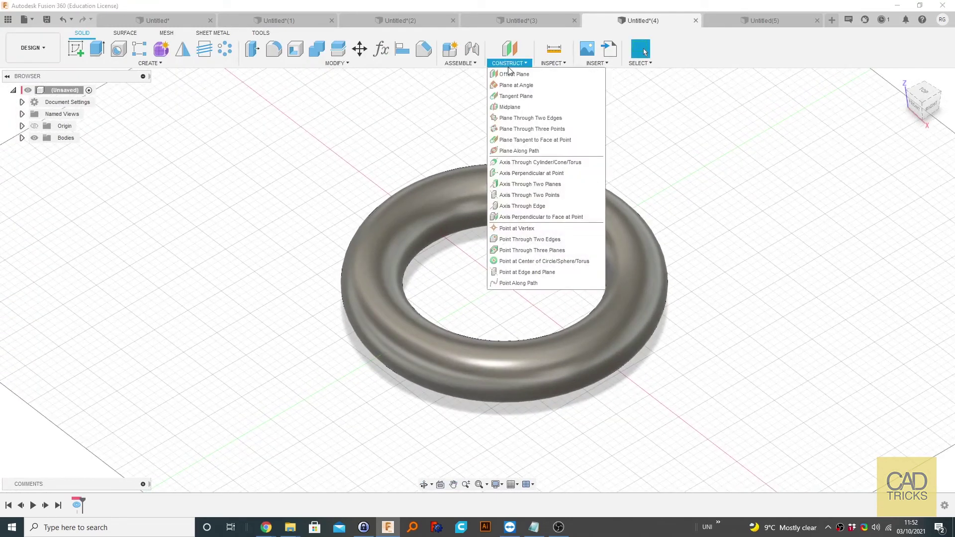
{"action": "left_click", "coordinate": [154, 122]}
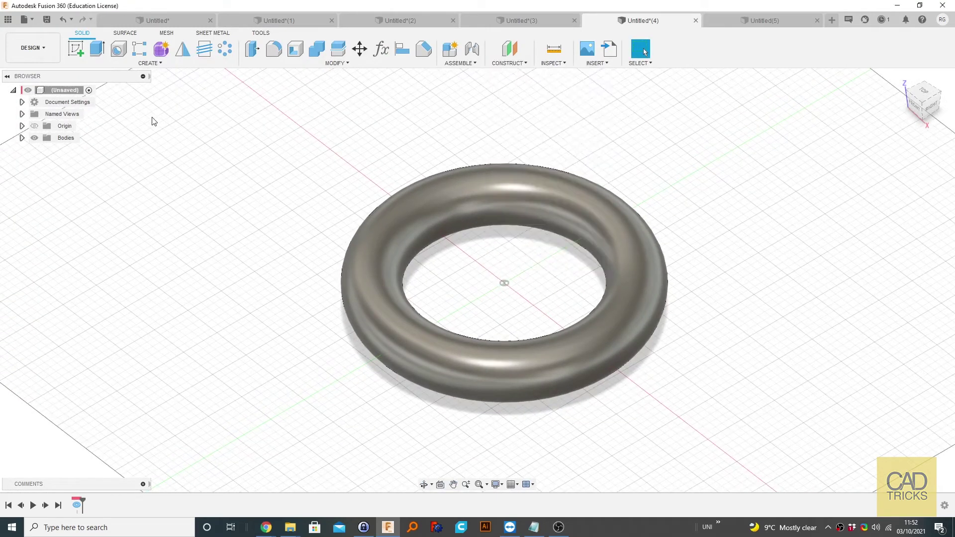
Split the torus body in half using the vertical XZ origin plane as the splitting tool.
{"action": "left_click", "coordinate": [338, 48]}
{"action": "left_click", "coordinate": [611, 234]}
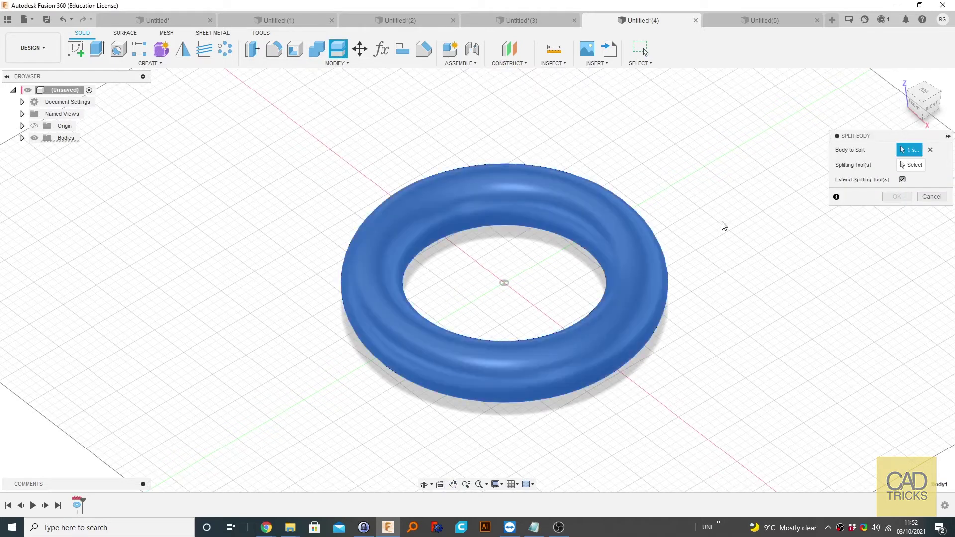
{"action": "left_click", "coordinate": [919, 166]}
{"action": "left_click", "coordinate": [523, 268]}
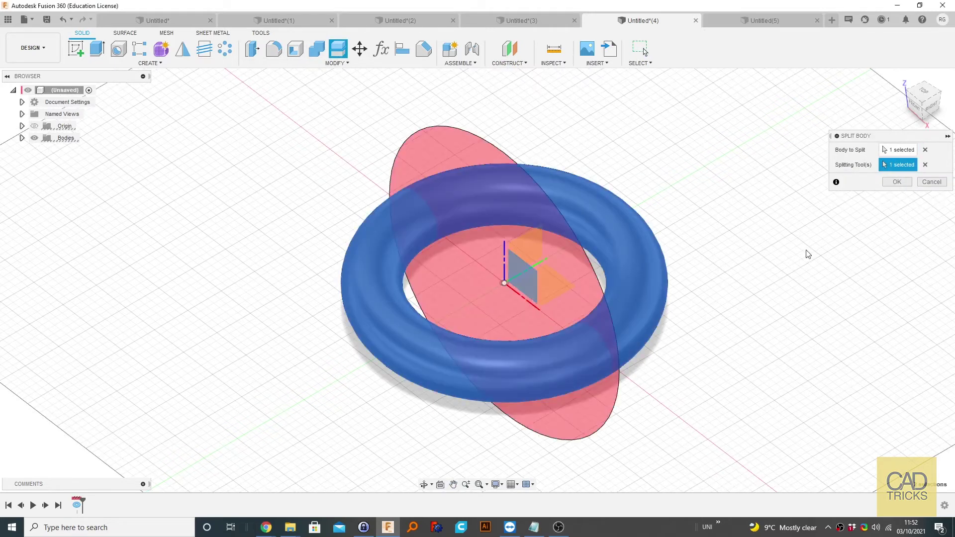
{"action": "left_click", "coordinate": [524, 243]}
{"action": "left_click", "coordinate": [528, 247]}
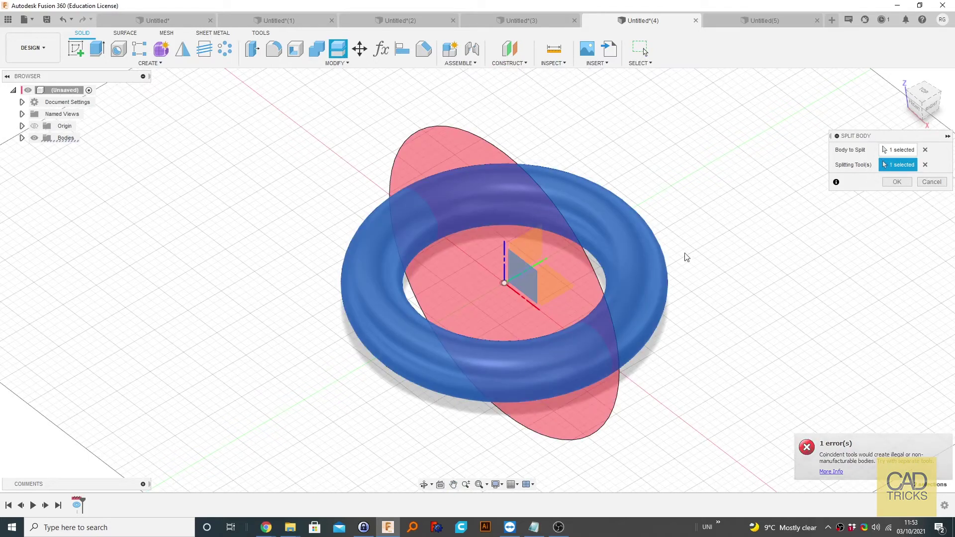
{"action": "left_click", "coordinate": [908, 182]}
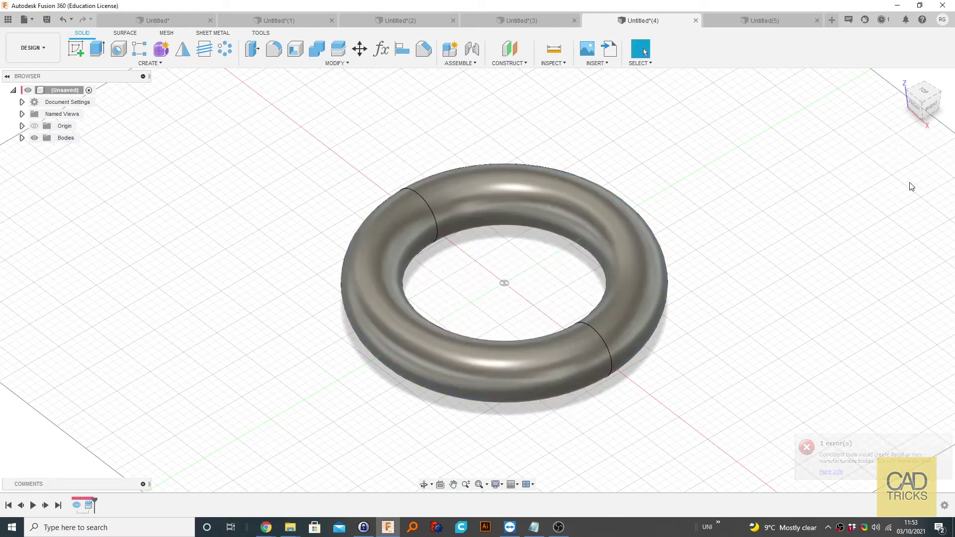
Check the torus split by hiding and showing the Bodies folder and Body2.
{"action": "left_click", "coordinate": [34, 137]}
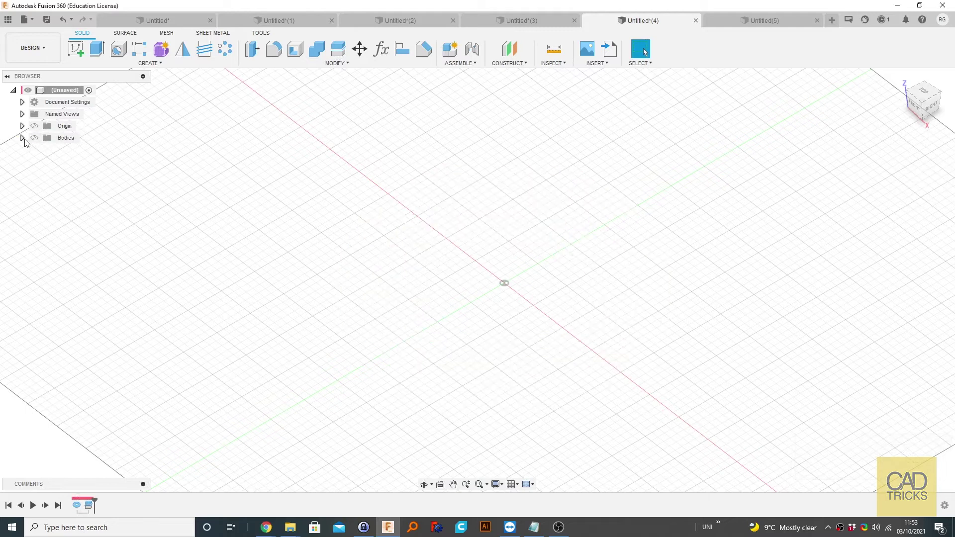
{"action": "left_click", "coordinate": [35, 138]}
{"action": "left_click", "coordinate": [22, 138]}
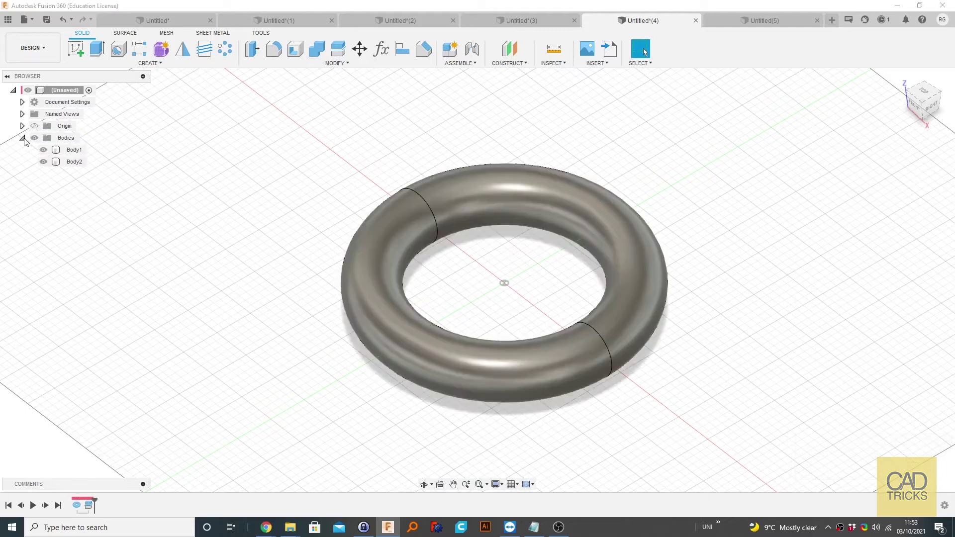
{"action": "left_click", "coordinate": [44, 161]}
{"action": "left_click", "coordinate": [43, 161]}
Combine the two torus halves, Body1 and Body2, back into one body with the Join operation.
{"action": "left_click", "coordinate": [74, 150]}
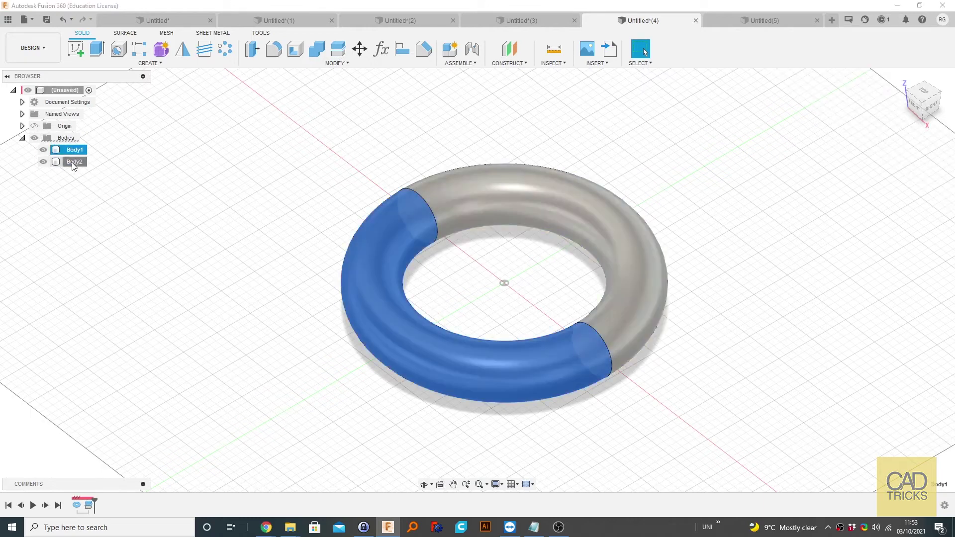
{"action": "left_click", "coordinate": [74, 162], "text": "shift"}
{"action": "left_click", "coordinate": [324, 55]}
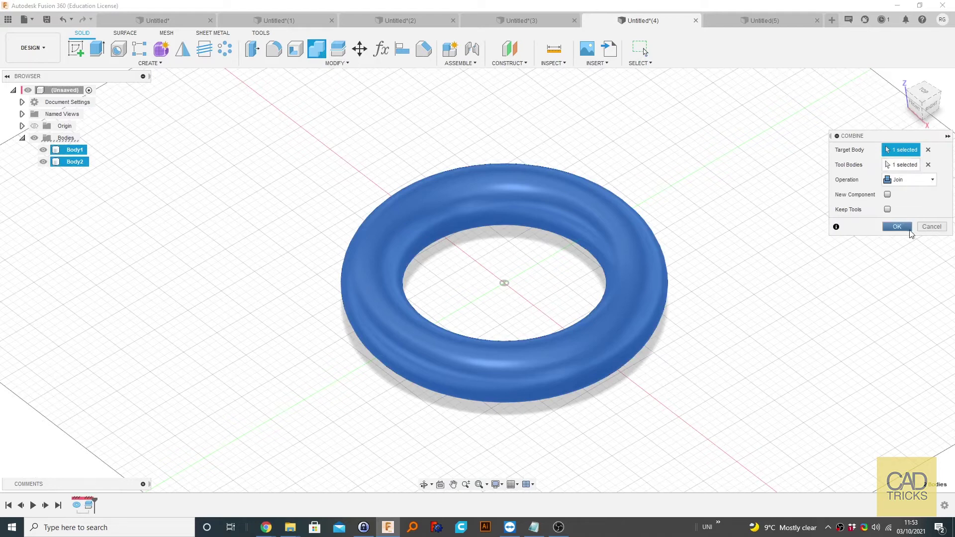
{"action": "left_click", "coordinate": [896, 227]}
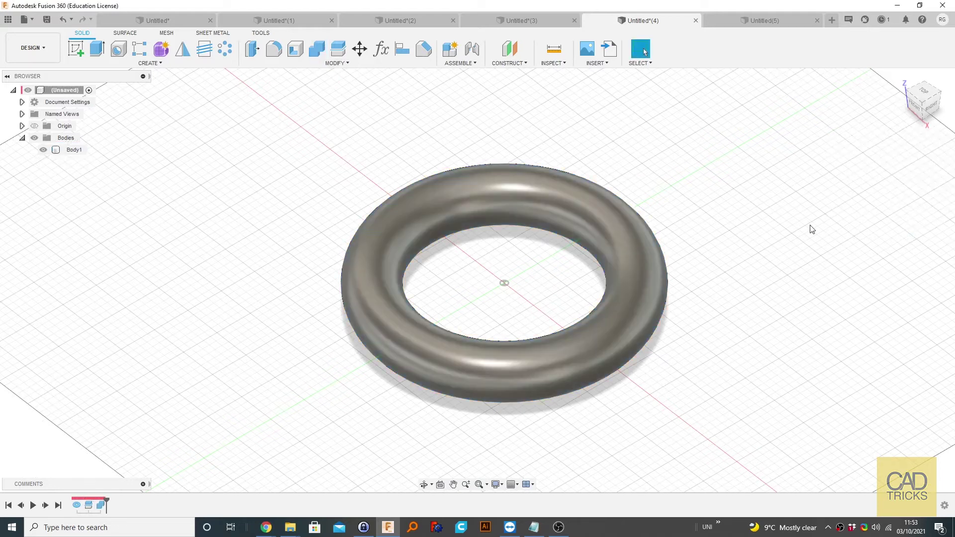
{"action": "left_click", "coordinate": [759, 24]}
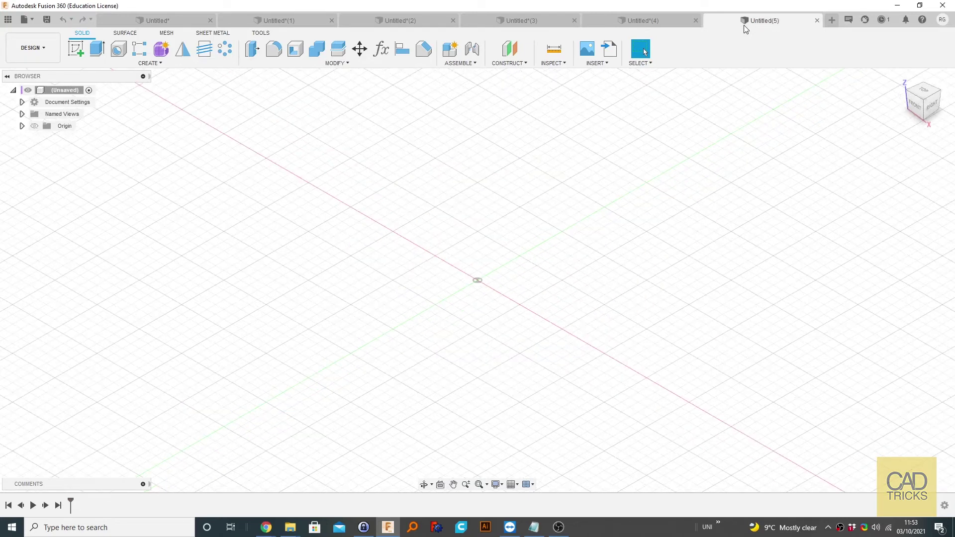
{"action": "left_click", "coordinate": [687, 22]}
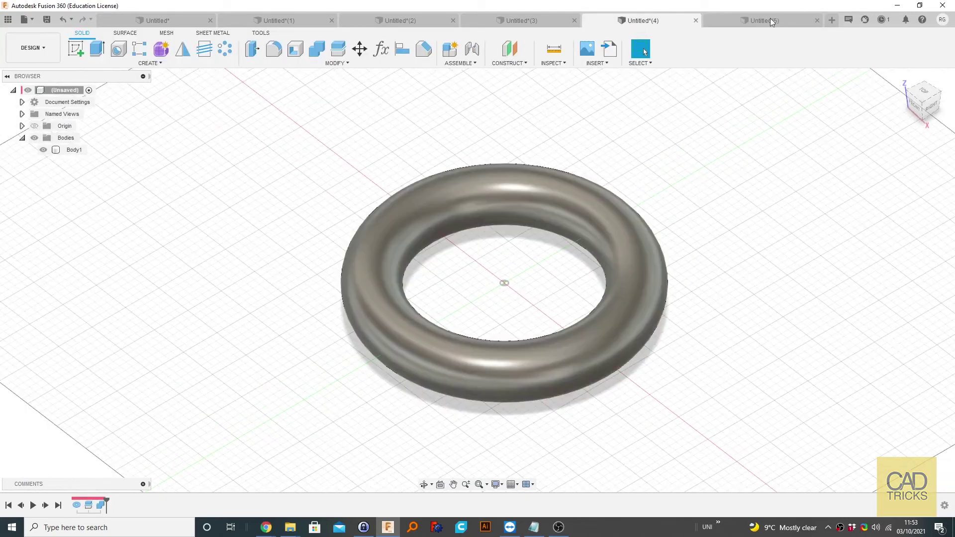
{"action": "left_click", "coordinate": [337, 52]}
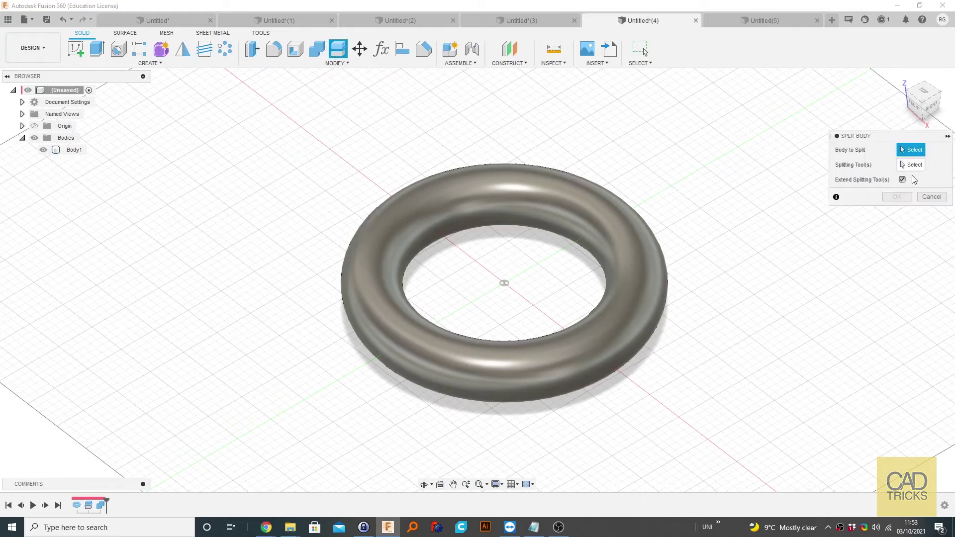
{"action": "left_click", "coordinate": [933, 198]}
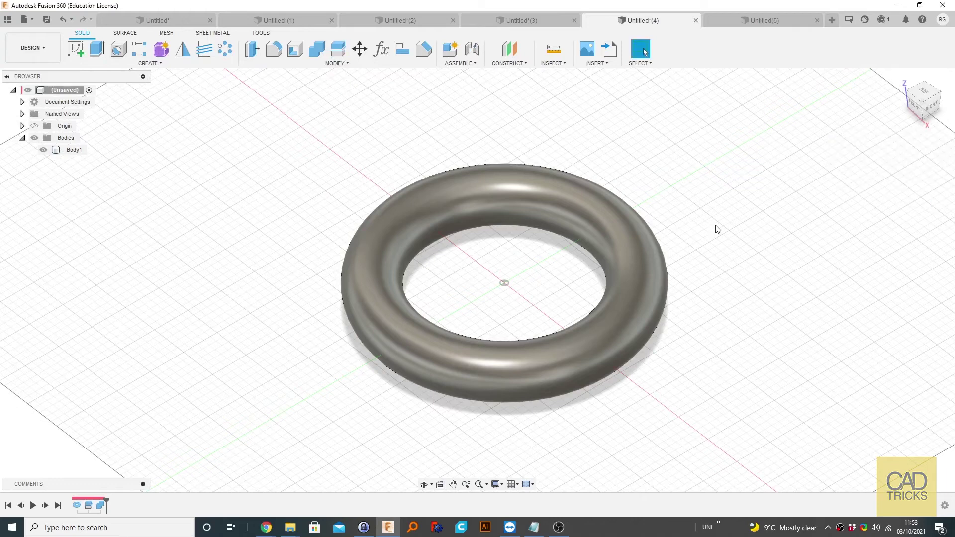
{"action": "left_click", "coordinate": [315, 54]}
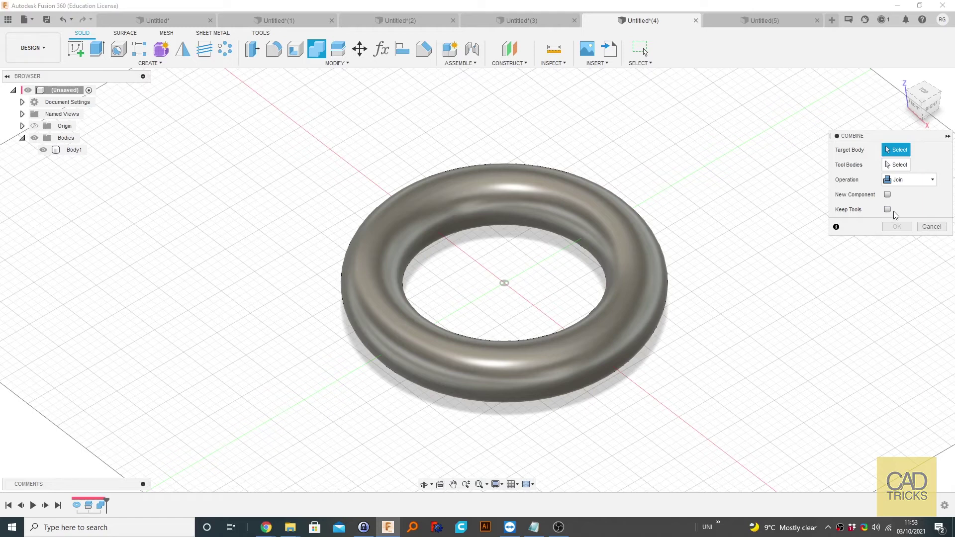
{"action": "left_click", "coordinate": [932, 180]}
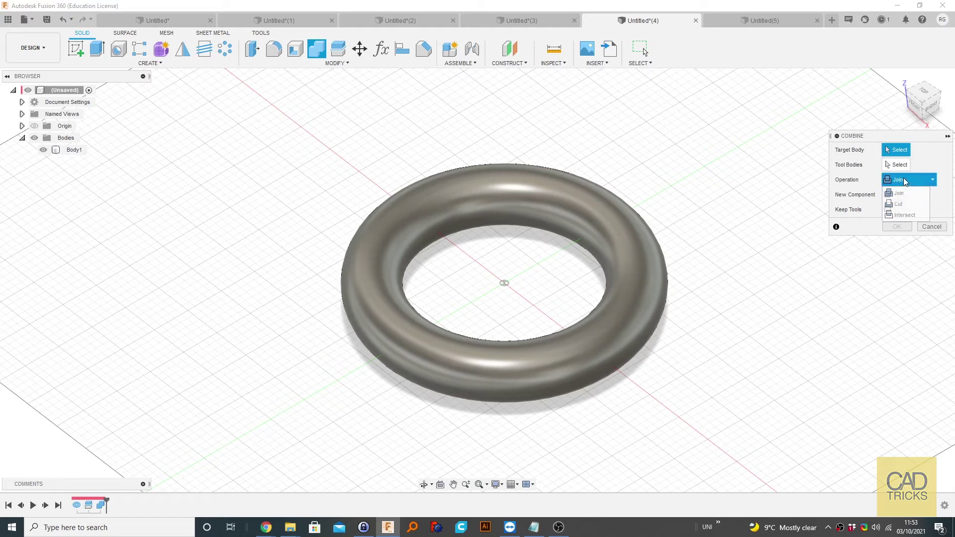
{"action": "left_click", "coordinate": [932, 227]}
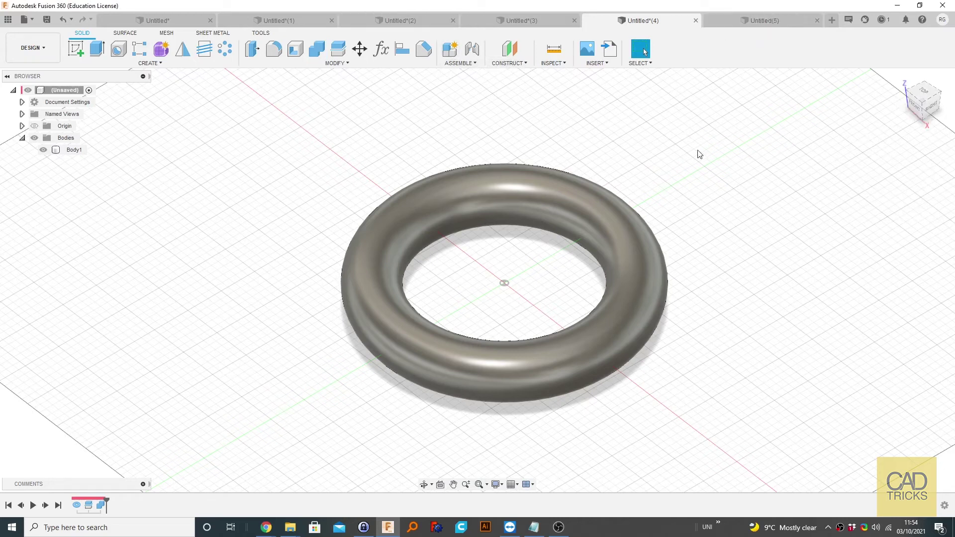
Switch to the Untitled(3) design containing the sphere and undo the sphere's body split.
{"action": "left_click", "coordinate": [521, 20]}
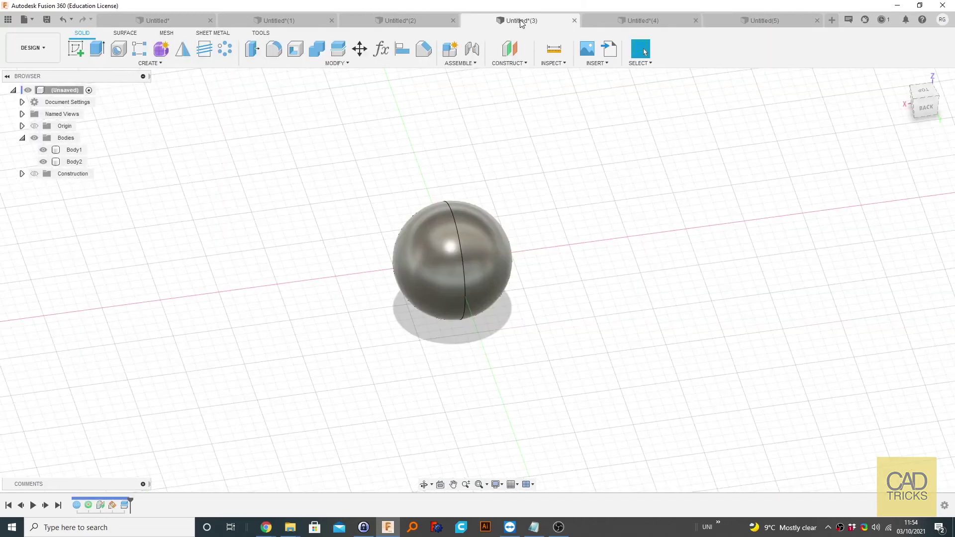
{"action": "key", "text": "ctrl+z"}
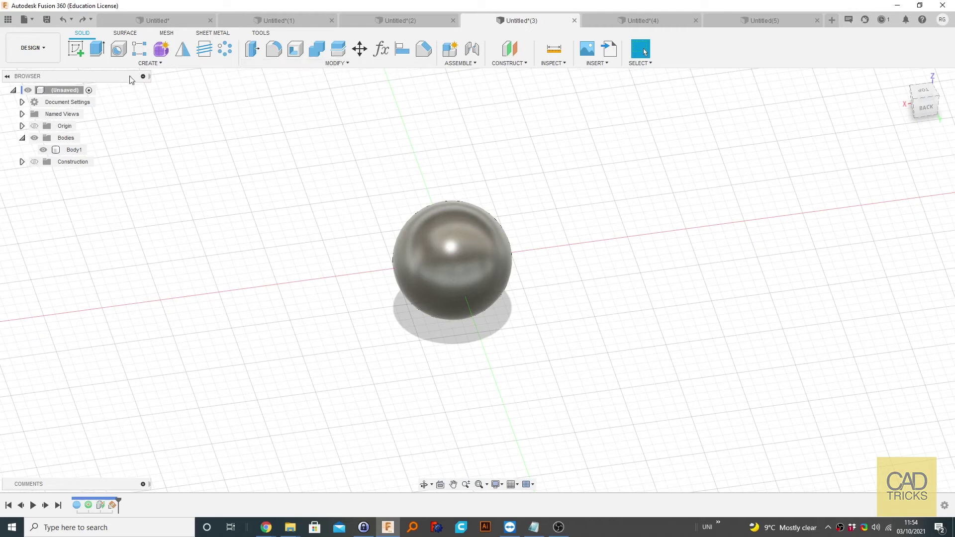
Sketch a 15 by 15 mm center rectangle at the origin on the horizontal plane through the sphere and finish the sketch.
{"action": "left_click", "coordinate": [76, 49]}
{"action": "left_click", "coordinate": [607, 290]}
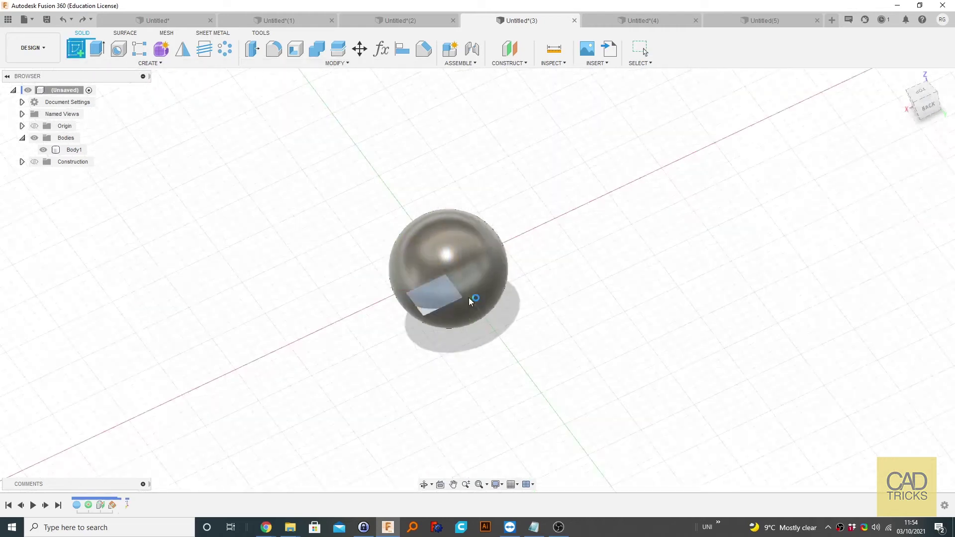
{"action": "key", "text": "r"}
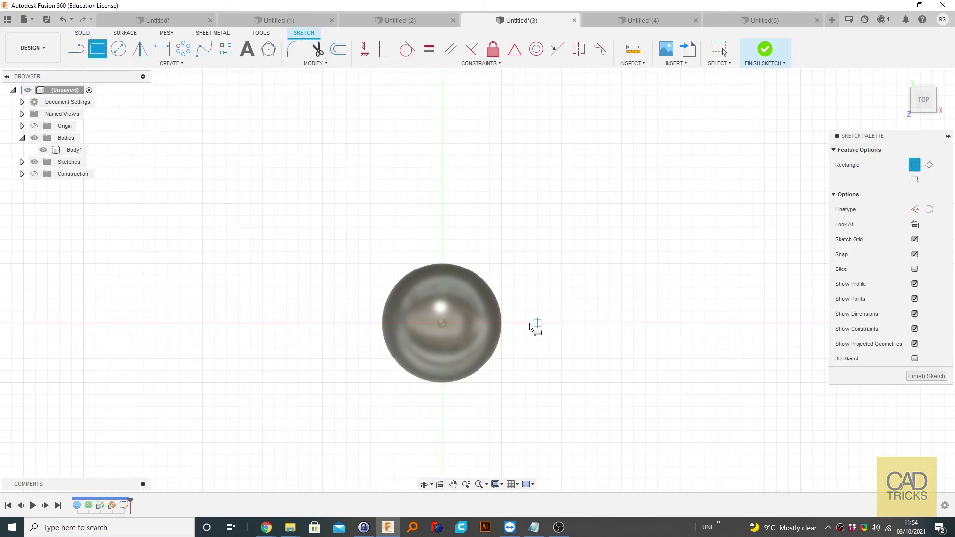
{"action": "key", "text": "Escape"}
{"action": "left_click", "coordinate": [481, 343]}
{"action": "key", "text": "r"}
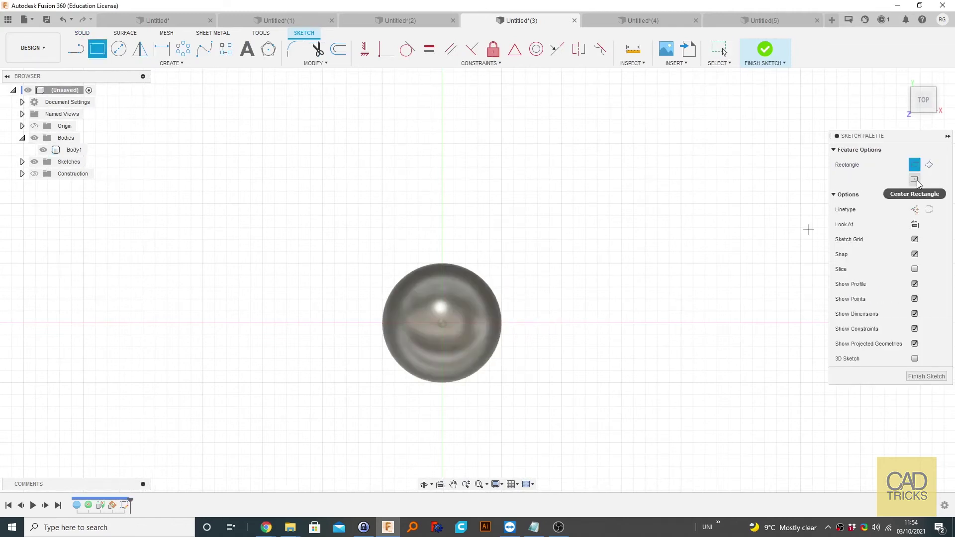
{"action": "left_click", "coordinate": [441, 323]}
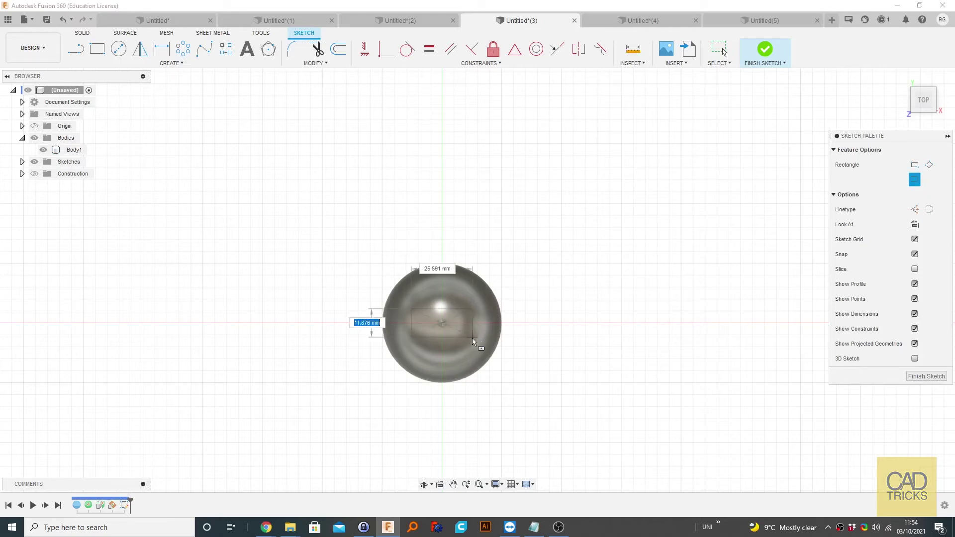
{"action": "type", "text": "15"}
{"action": "key", "text": "Tab"}
{"action": "type", "text": "15"}
{"action": "key", "text": "Return"}
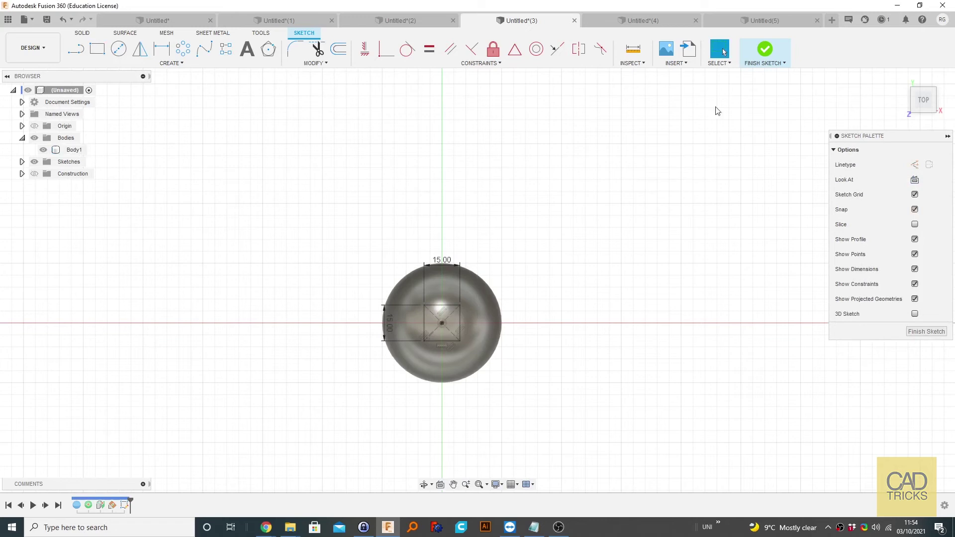
{"action": "left_click", "coordinate": [766, 48]}
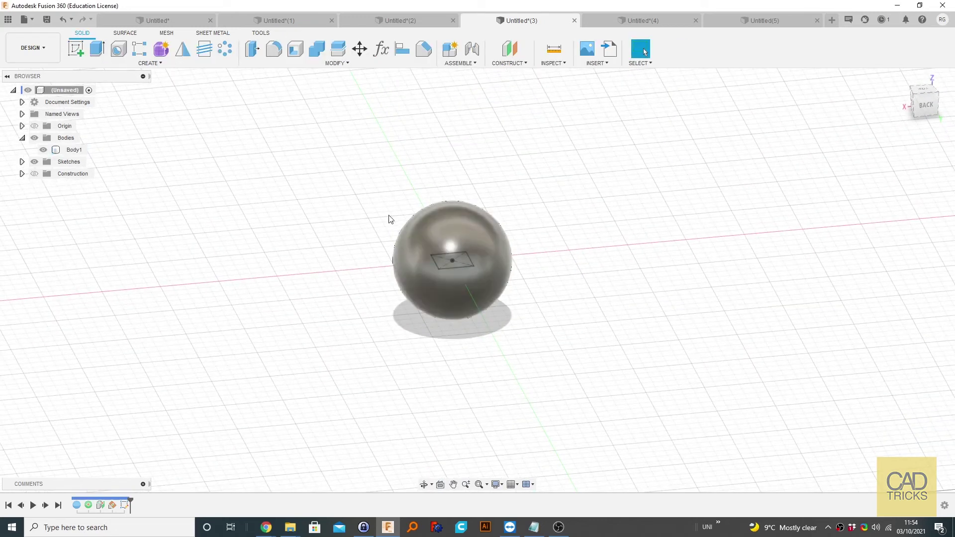
Extrude the square profile inside the sphere 20 mm upward with the New Body operation.
{"action": "left_click", "coordinate": [441, 266]}
{"action": "left_click", "coordinate": [456, 315]}
{"action": "key", "text": "e"}
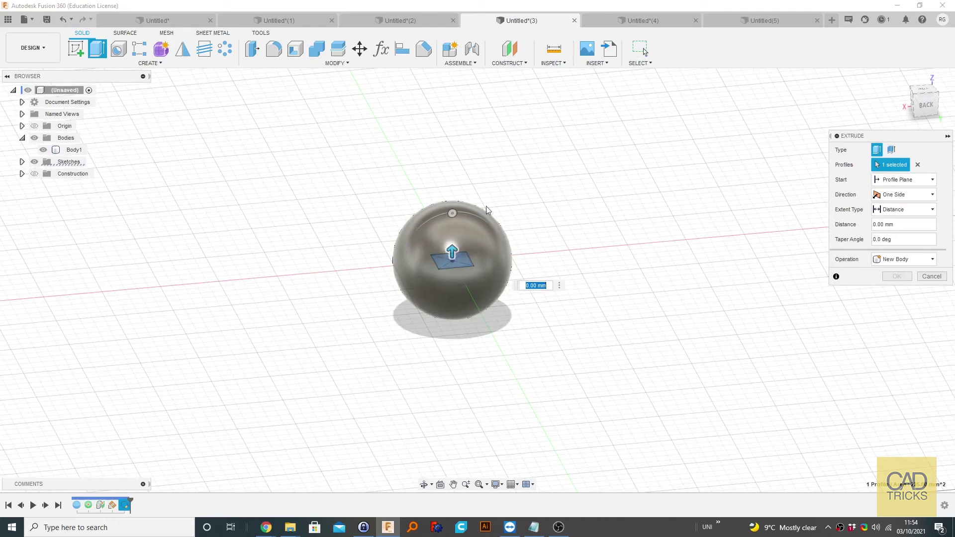
{"action": "left_click_drag", "start_coordinate": [453, 251], "coordinate": [452, 230]}
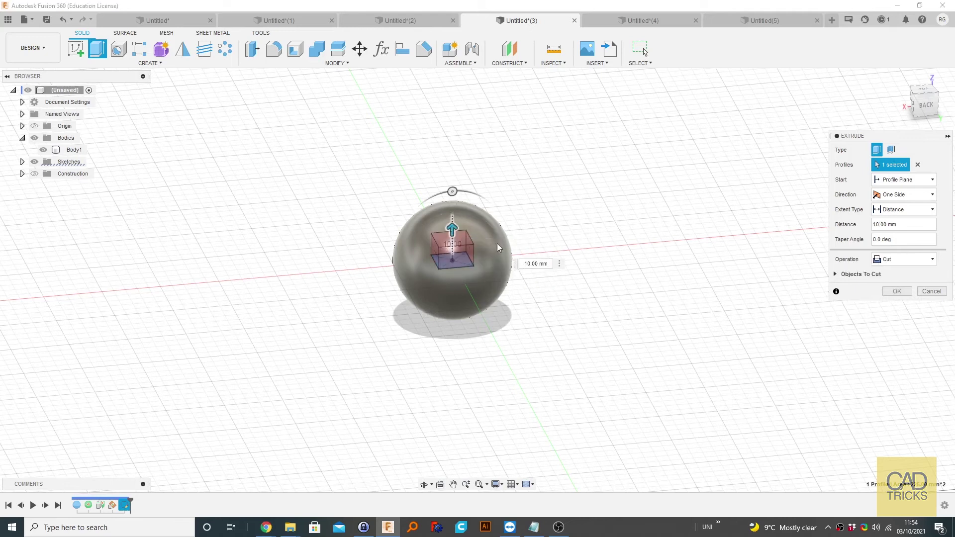
{"action": "left_click", "coordinate": [895, 259]}
{"action": "left_click", "coordinate": [894, 271]}
{"action": "left_click", "coordinate": [904, 261]}
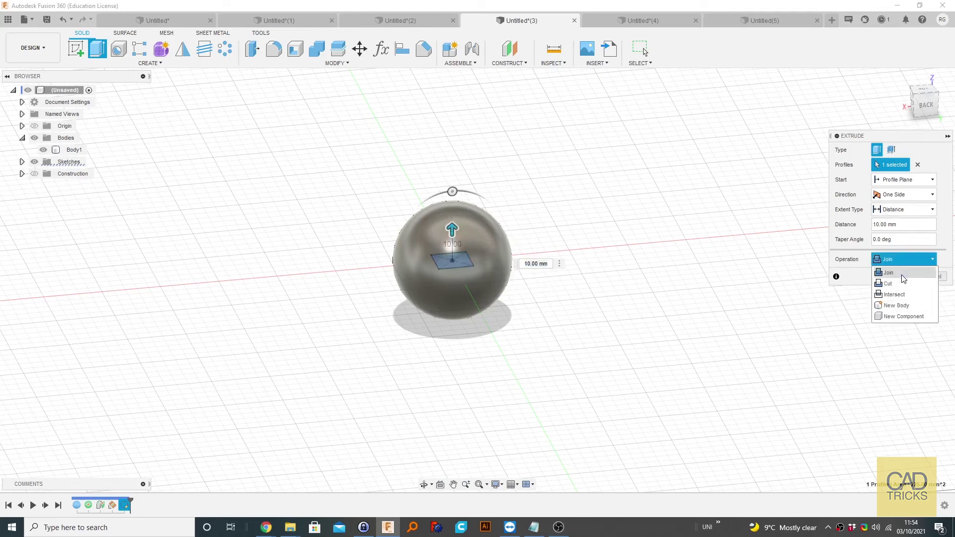
{"action": "left_click", "coordinate": [900, 306]}
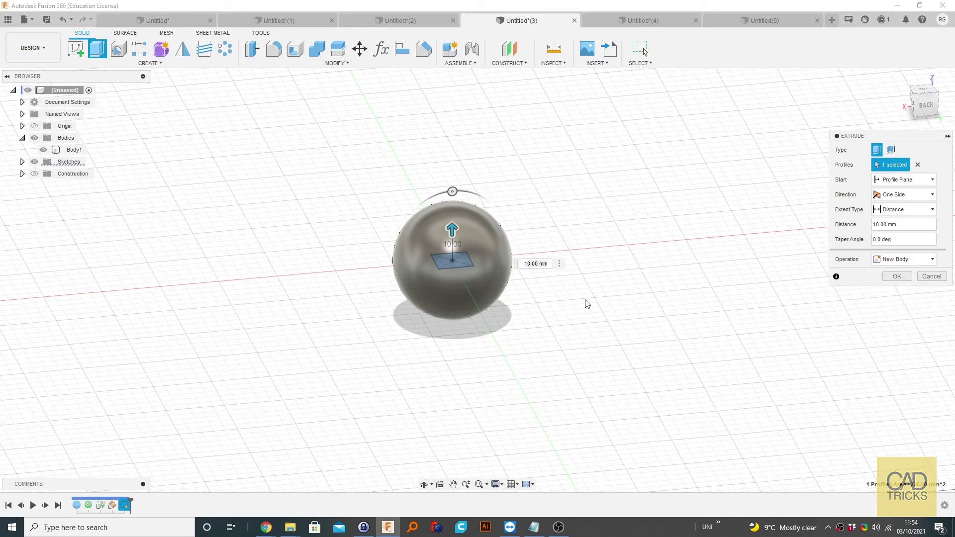
{"action": "left_click_drag", "start_coordinate": [452, 231], "coordinate": [448, 214]}
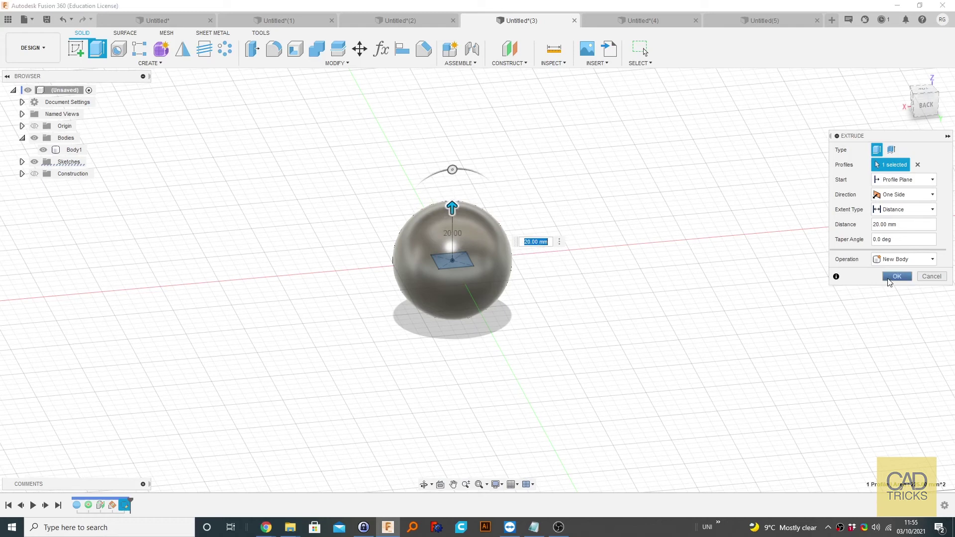
{"action": "left_click", "coordinate": [896, 277]}
{"action": "left_click", "coordinate": [72, 165]}
{"action": "key", "text": "m"}
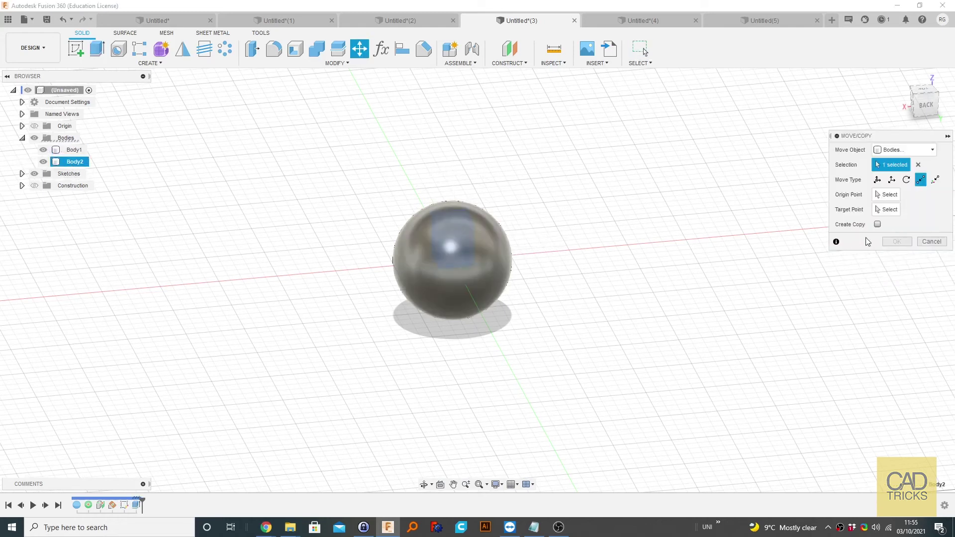
{"action": "left_click", "coordinate": [932, 242]}
Move the box Body2 in the negative X direction with Free Move so it partly protrudes from the sphere's side.
{"action": "left_click", "coordinate": [70, 163]}
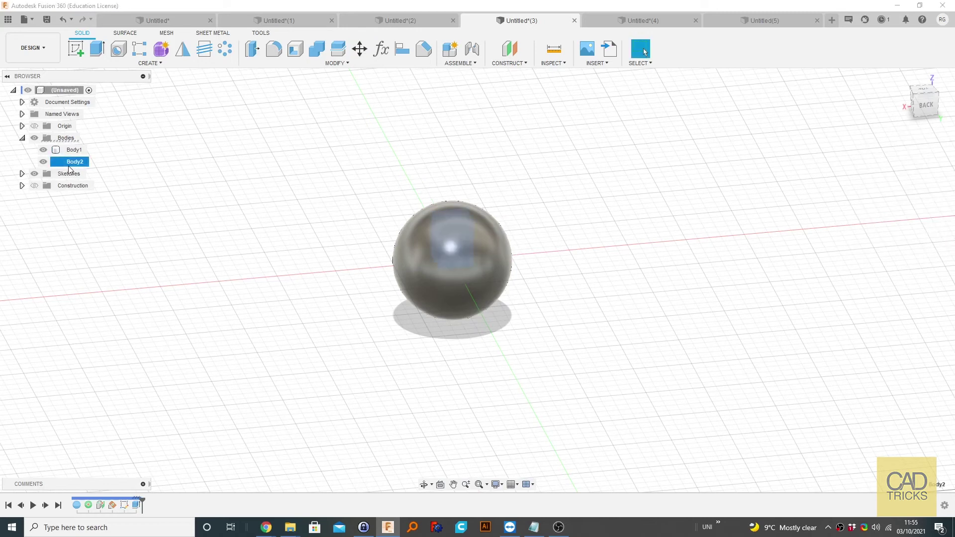
{"action": "key", "text": "m"}
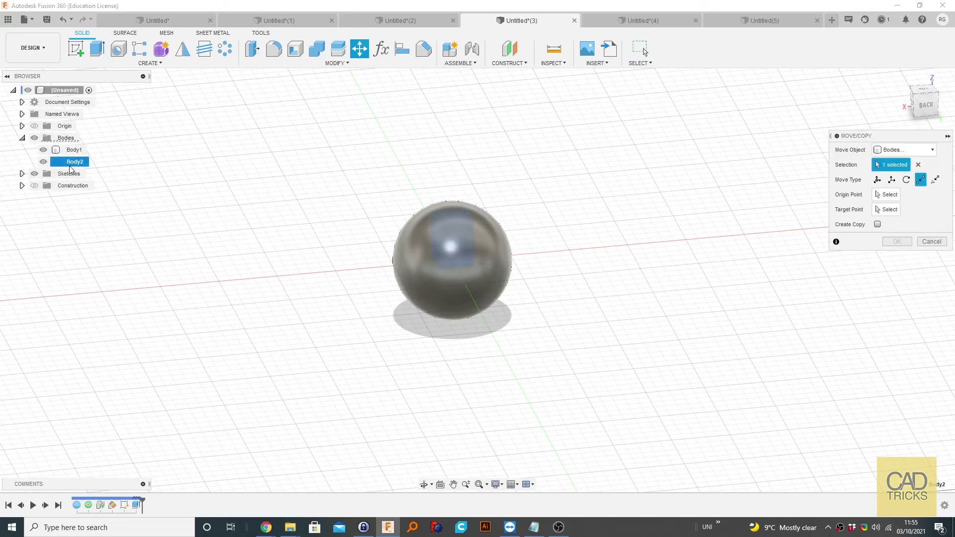
{"action": "left_click", "coordinate": [879, 181]}
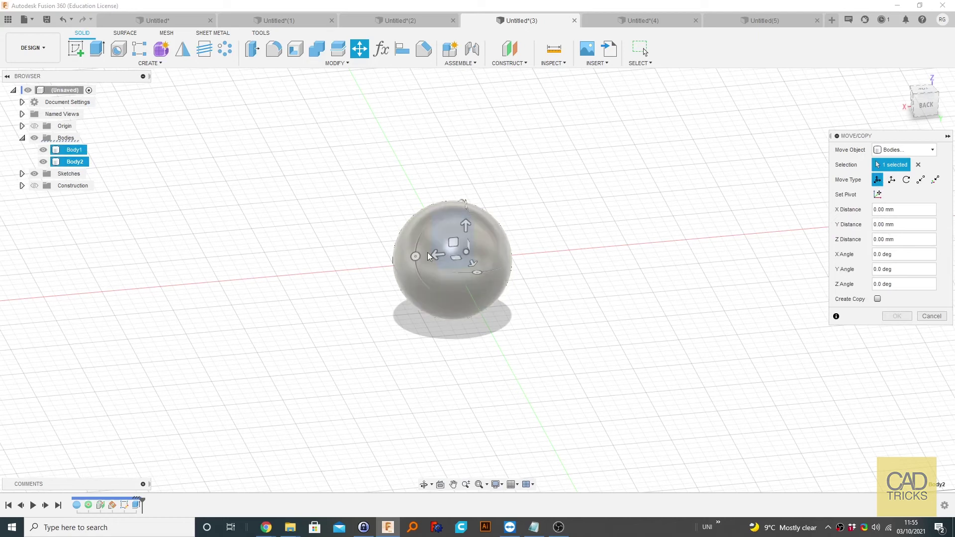
{"action": "left_click_drag", "start_coordinate": [434, 254], "coordinate": [529, 251]}
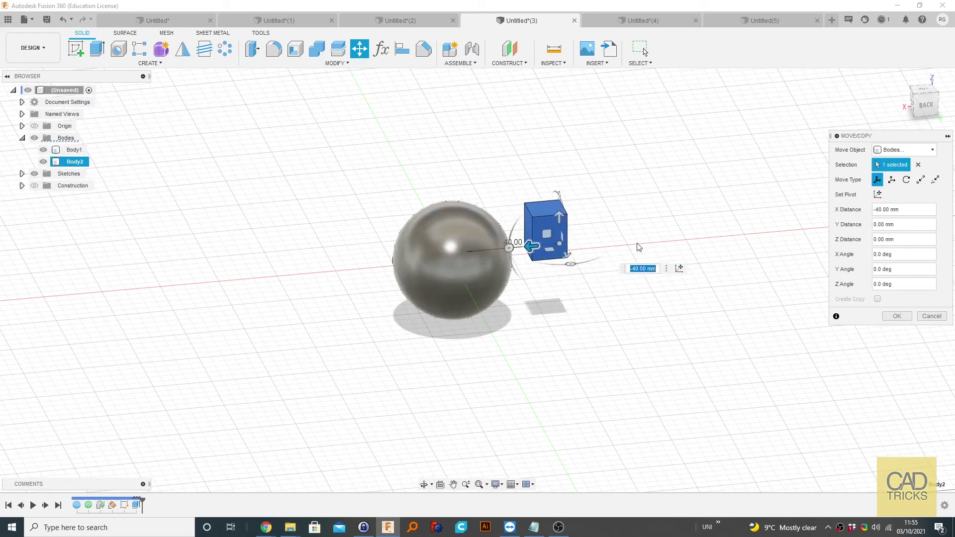
{"action": "middle_click_drag", "start_coordinate": [592, 209], "coordinate": [599, 201], "text": "shift"}
{"action": "left_click_drag", "start_coordinate": [559, 252], "coordinate": [496, 259]}
{"action": "middle_click_drag", "start_coordinate": [631, 209], "coordinate": [498, 249], "text": "shift"}
{"action": "left_click", "coordinate": [897, 316]}
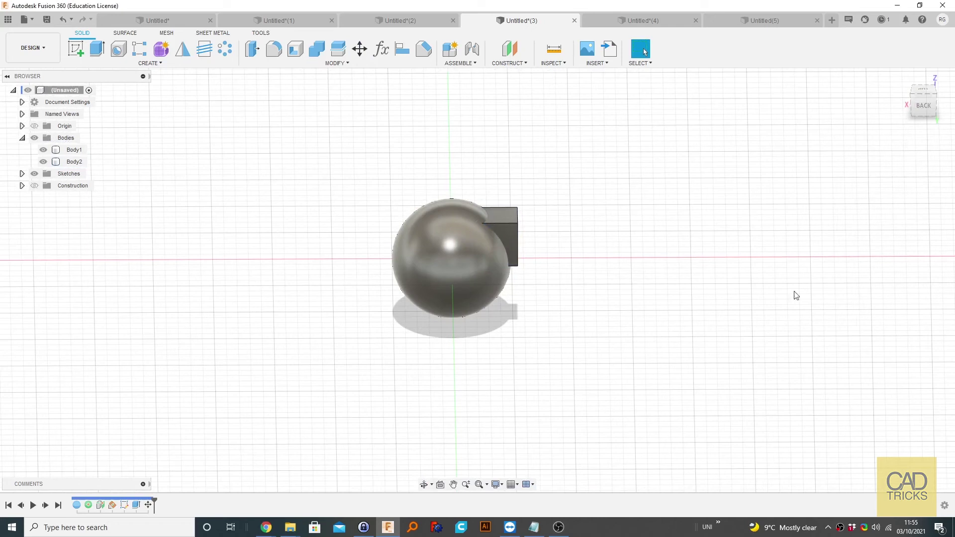
Cut the protruding box Body2 out of the sphere Body1 using Combine with the Cut operation and Keep Tools off.
{"action": "left_click", "coordinate": [321, 51]}
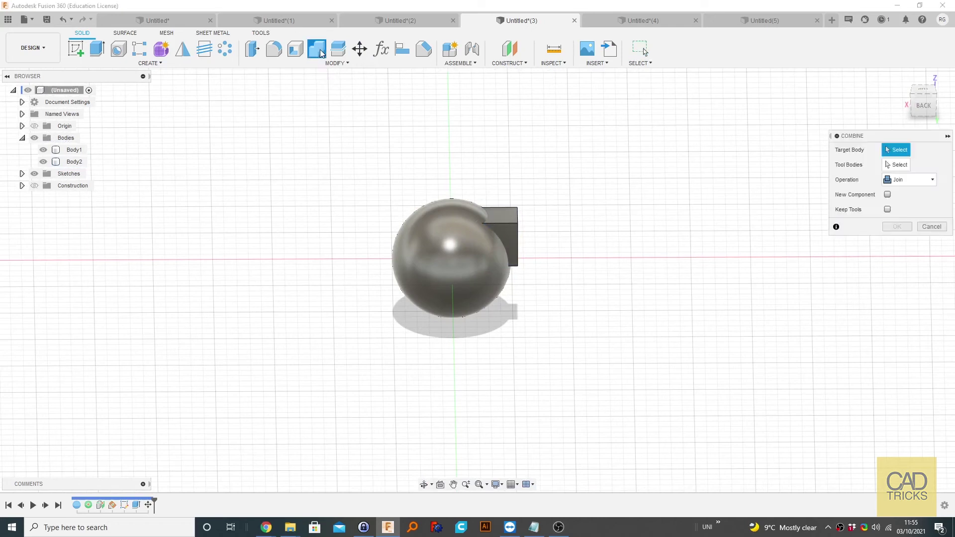
{"action": "left_click", "coordinate": [898, 179]}
{"action": "left_click", "coordinate": [899, 193]}
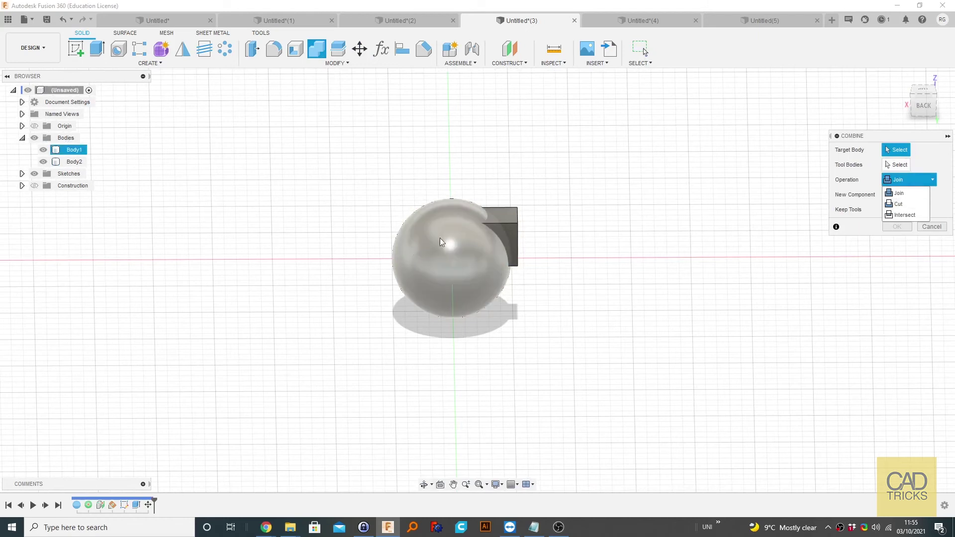
{"action": "left_click", "coordinate": [415, 252]}
{"action": "left_click", "coordinate": [504, 231]}
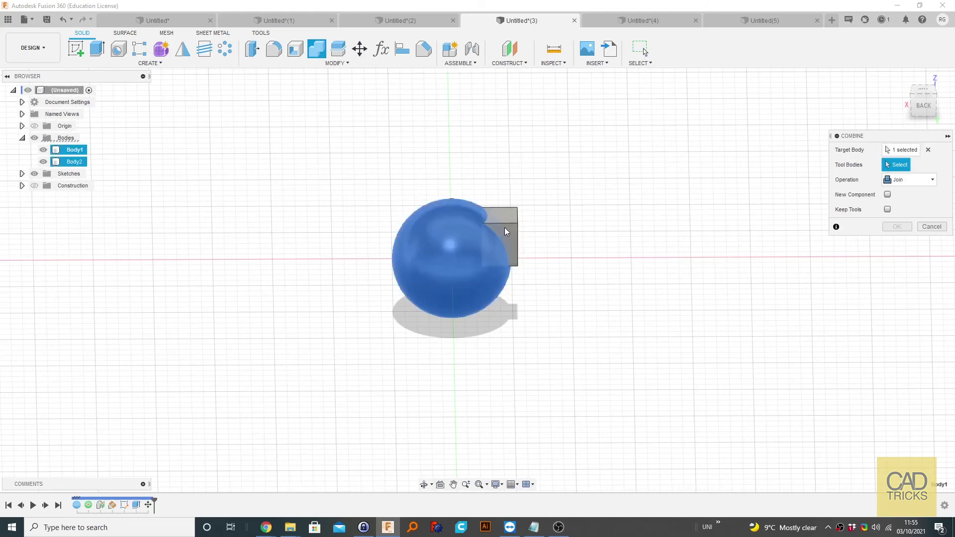
{"action": "scroll", "coordinate": [503, 230], "scroll_direction": "up", "scroll_amount": 3}
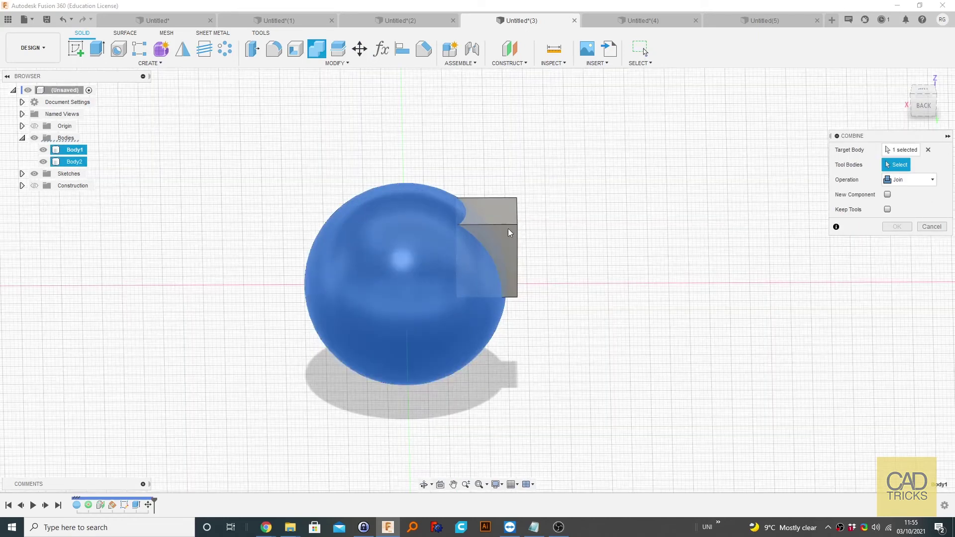
{"action": "scroll", "coordinate": [525, 226], "scroll_direction": "down", "scroll_amount": 2}
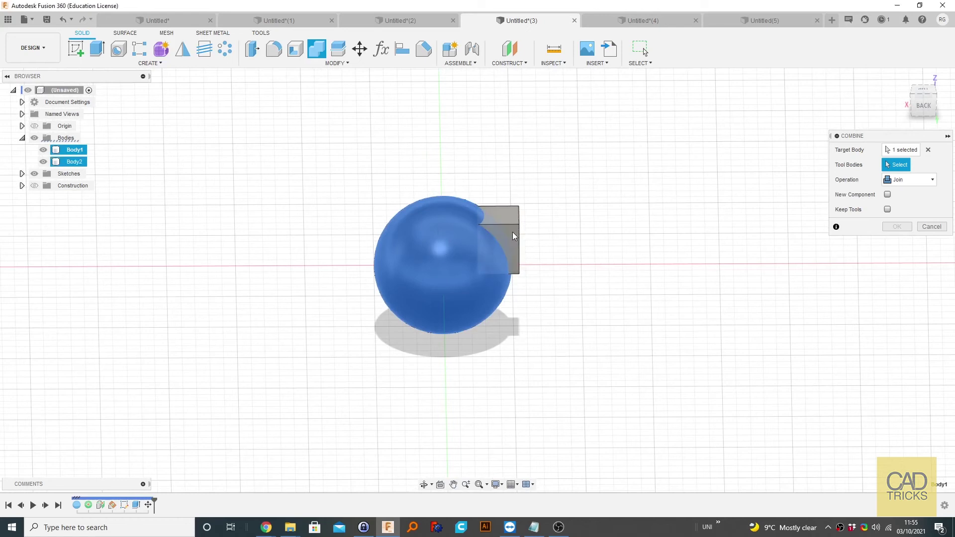
{"action": "left_click", "coordinate": [502, 242]}
{"action": "left_click", "coordinate": [911, 180]}
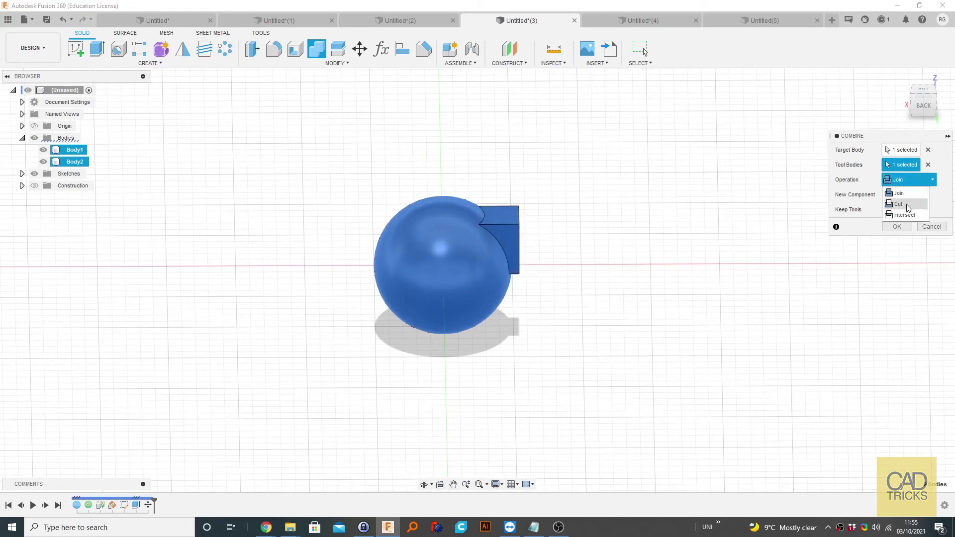
{"action": "left_click", "coordinate": [901, 204]}
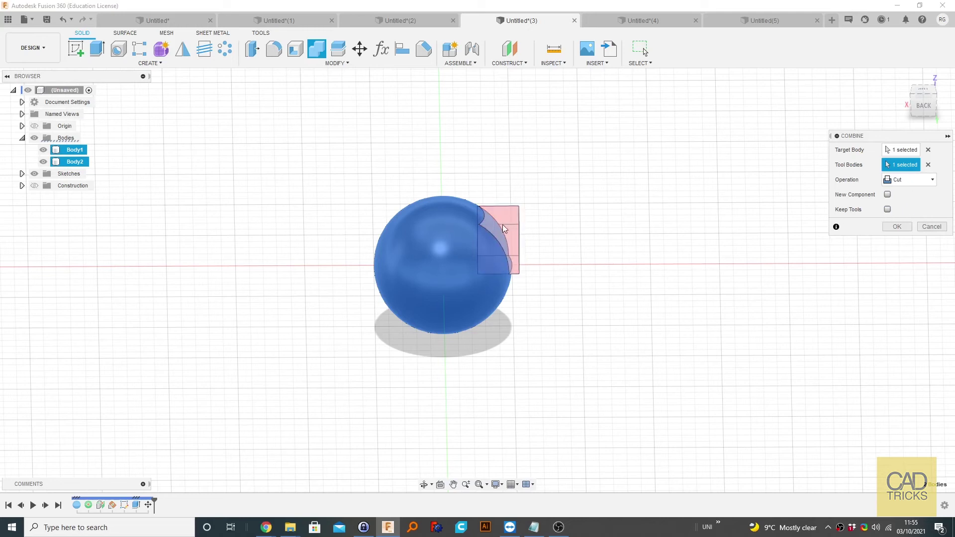
{"action": "left_click", "coordinate": [899, 228]}
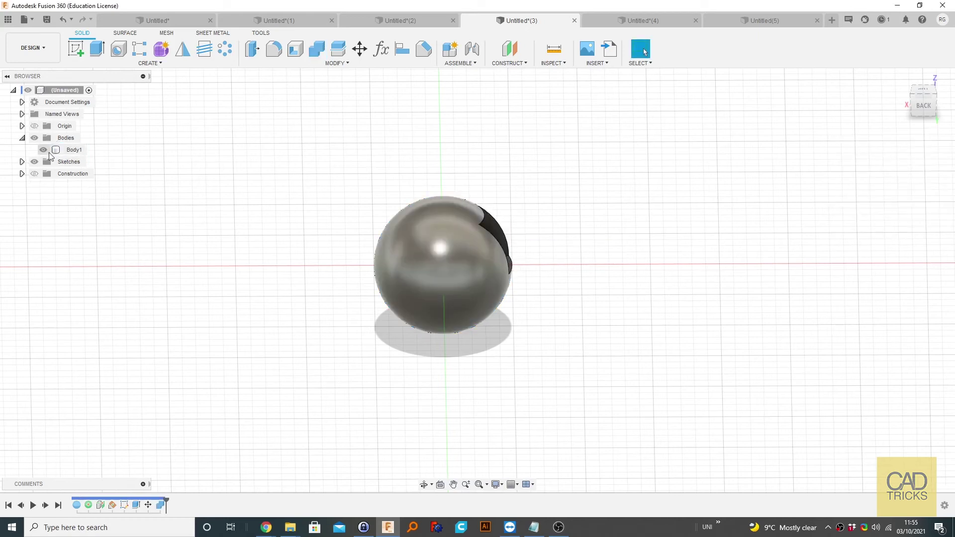
{"action": "middle_click_drag", "start_coordinate": [583, 192], "coordinate": [470, 184], "text": "shift"}
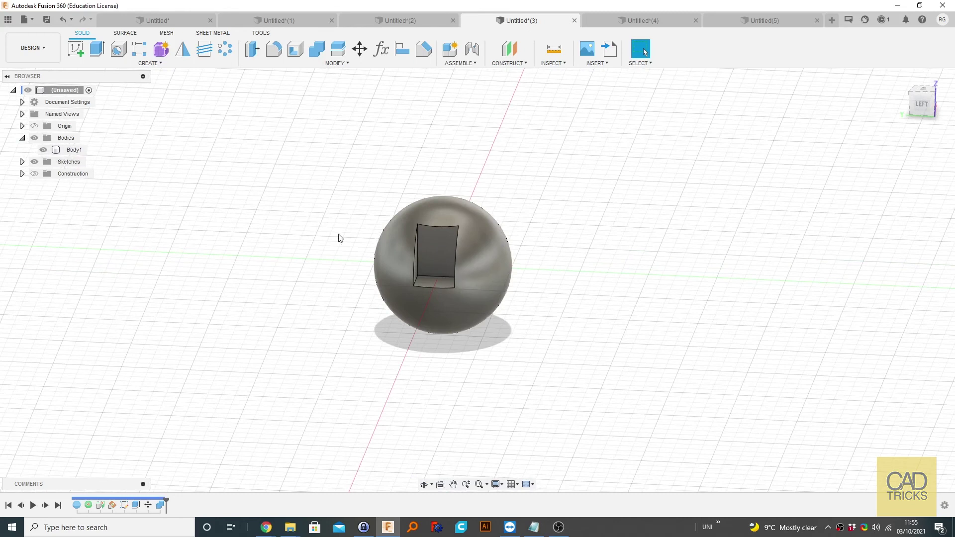
{"action": "middle_click_drag", "start_coordinate": [318, 238], "coordinate": [336, 230], "text": "shift"}
Undo the cut, and cut the box out of the sphere again with Combine, this time with Keep Tools enabled.
{"action": "left_click", "coordinate": [411, 228]}
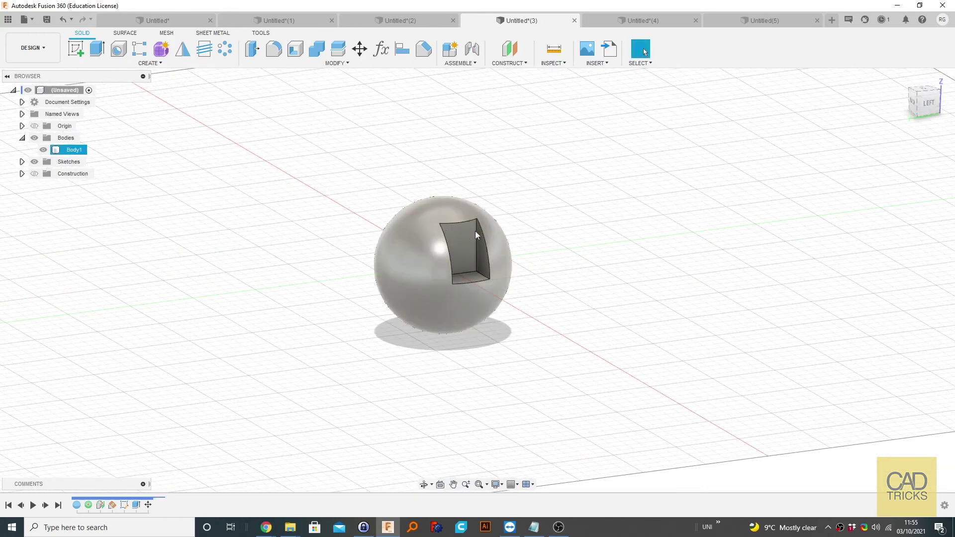
{"action": "left_click", "coordinate": [318, 48]}
{"action": "left_click", "coordinate": [416, 240]}
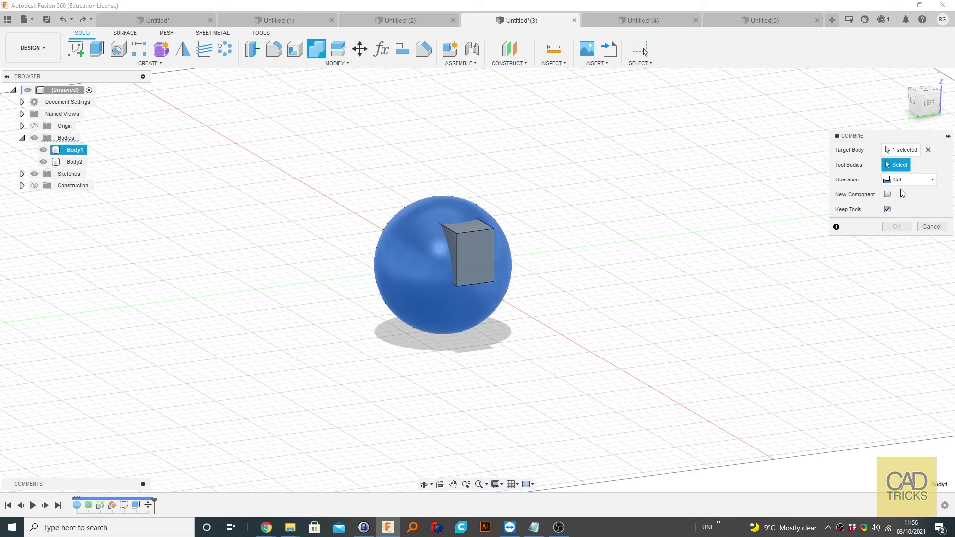
{"action": "left_click", "coordinate": [466, 250]}
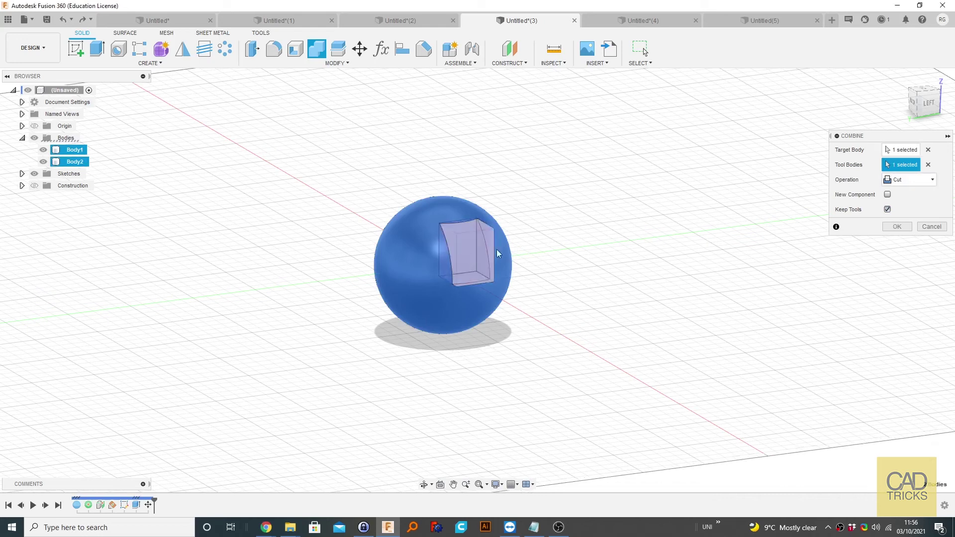
{"action": "left_click", "coordinate": [891, 226]}
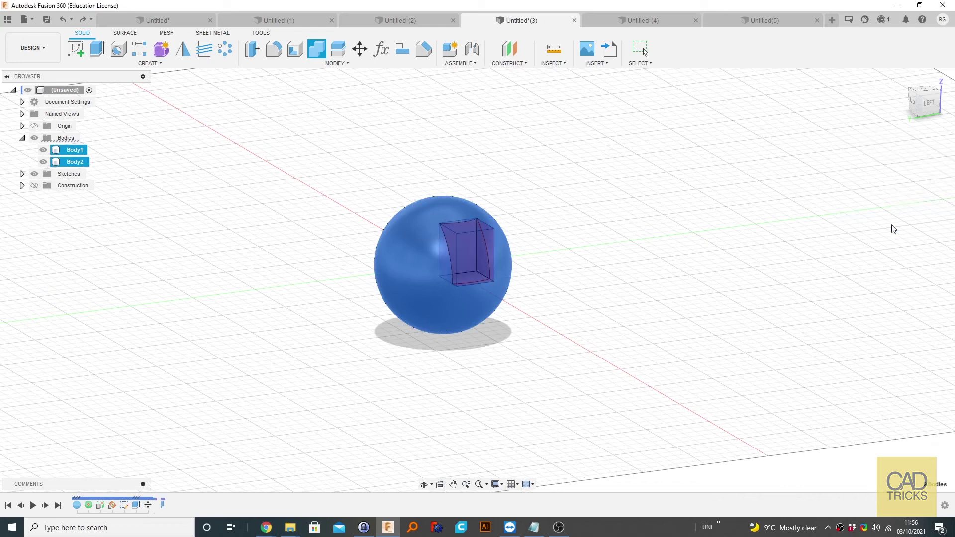
{"action": "left_click", "coordinate": [43, 150]}
{"action": "left_click", "coordinate": [43, 150]}
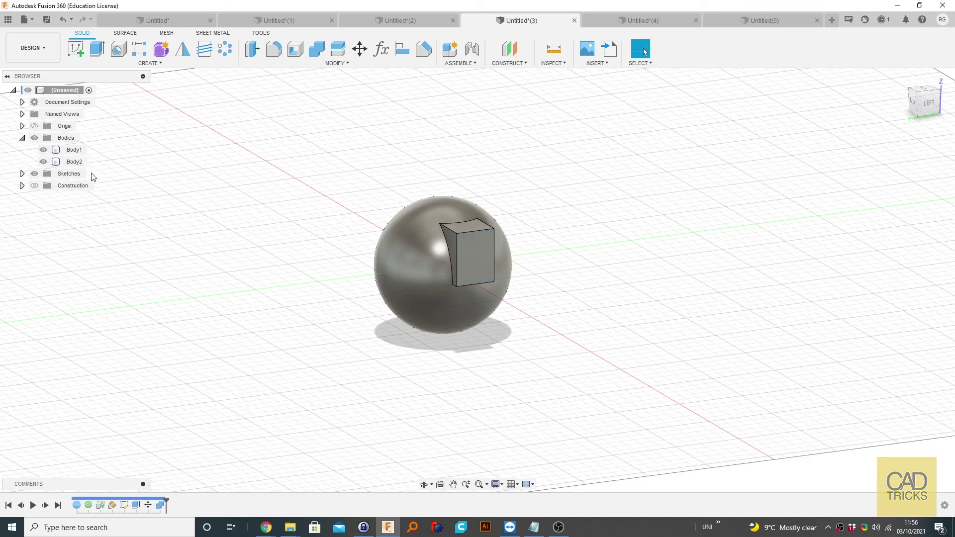
Move the box Body2 well clear of the sphere with Free Move to expose the cut pocket.
{"action": "left_click", "coordinate": [73, 163]}
{"action": "key", "text": "m"}
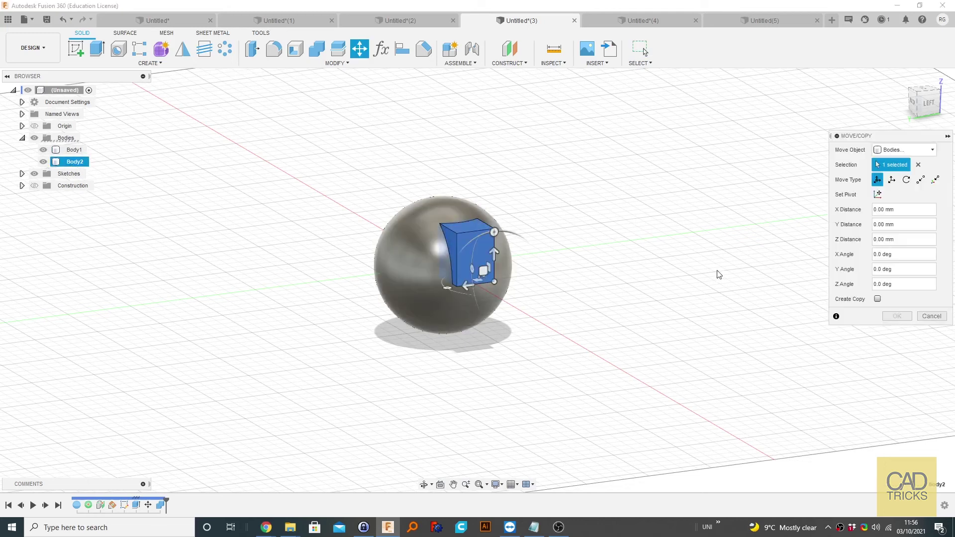
{"action": "left_click_drag", "start_coordinate": [485, 270], "coordinate": [284, 297]}
{"action": "left_click", "coordinate": [909, 315]}
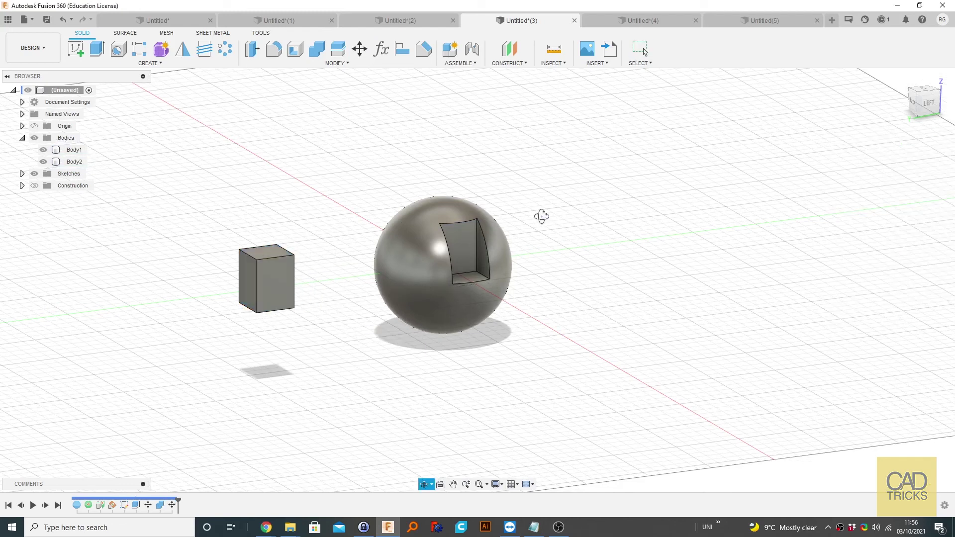
{"action": "middle_click_drag", "start_coordinate": [533, 215], "coordinate": [411, 294], "text": "shift"}
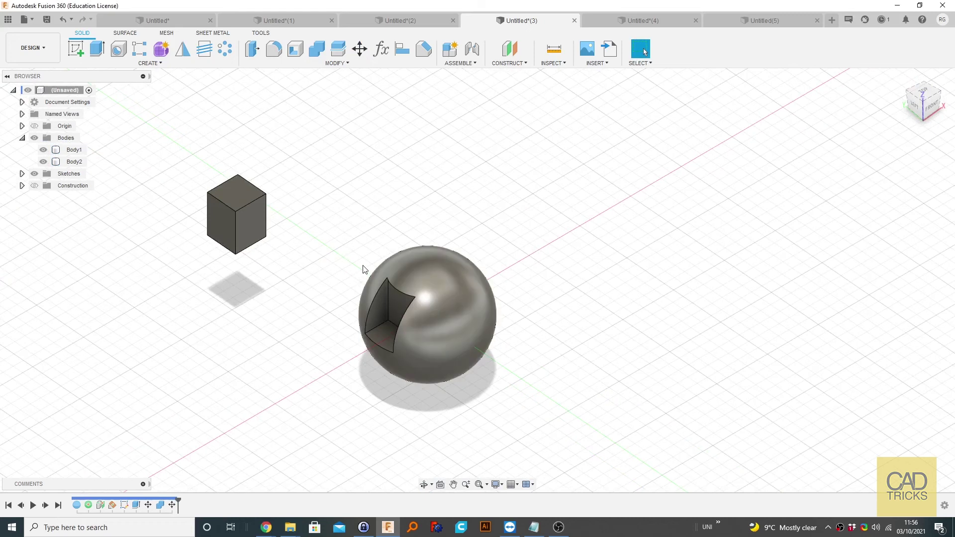
Undo the move of the box Body2 and the Combine cut in the sphere.
{"action": "key", "text": "ctrl+z"}
{"action": "left_click", "coordinate": [316, 48]}
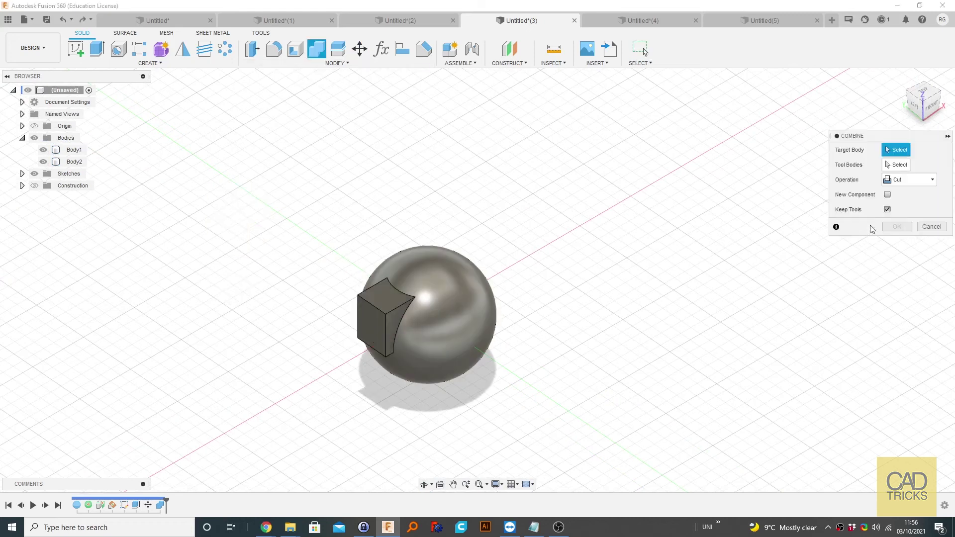
{"action": "left_click", "coordinate": [915, 182]}
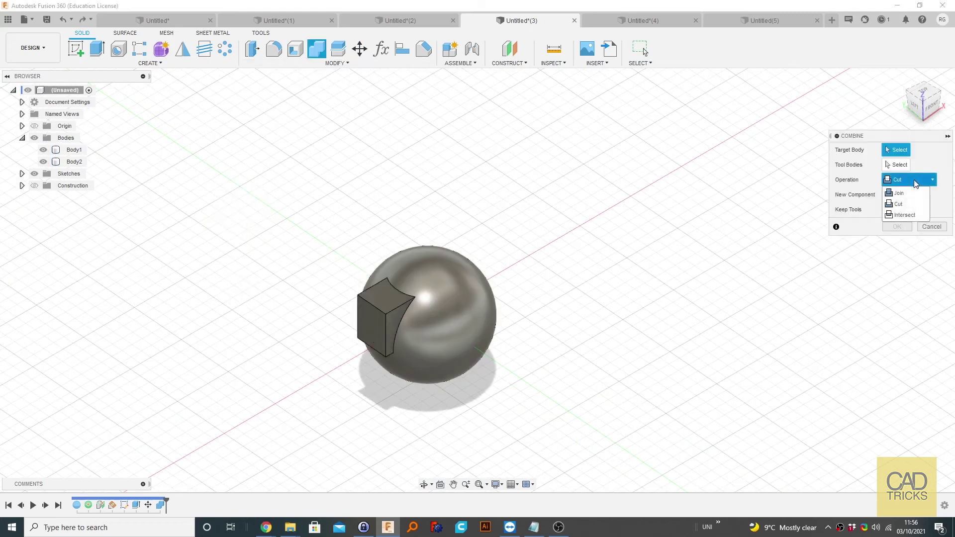
{"action": "left_click", "coordinate": [911, 215]}
{"action": "left_click", "coordinate": [929, 228]}
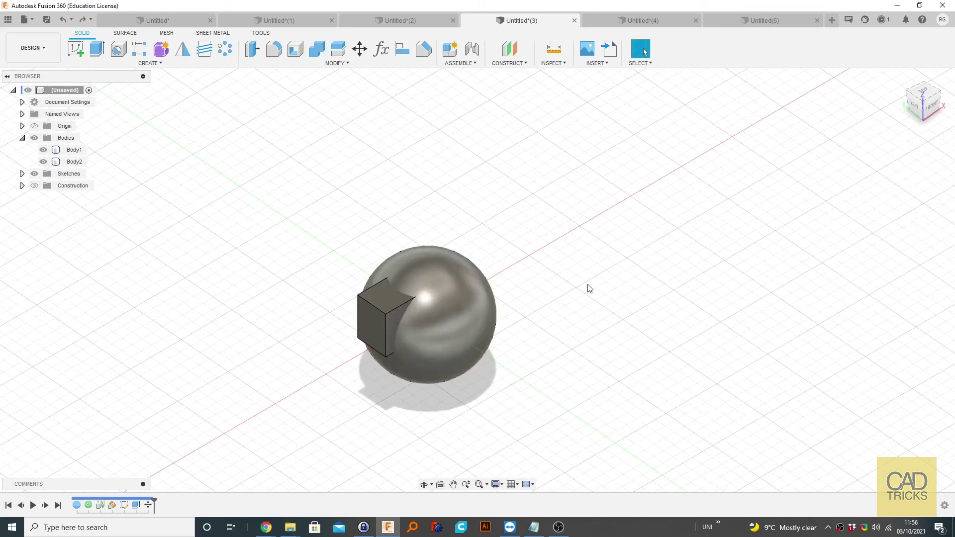
{"action": "mouse_move", "coordinate": [590, 288]}
{"action": "middle_mouse_down", "text": "shift"}
{"action": "mouse_move", "coordinate": [539, 292]}
{"action": "mouse_move", "coordinate": [607, 294]}
{"action": "middle_mouse_up", "text": "shift"}
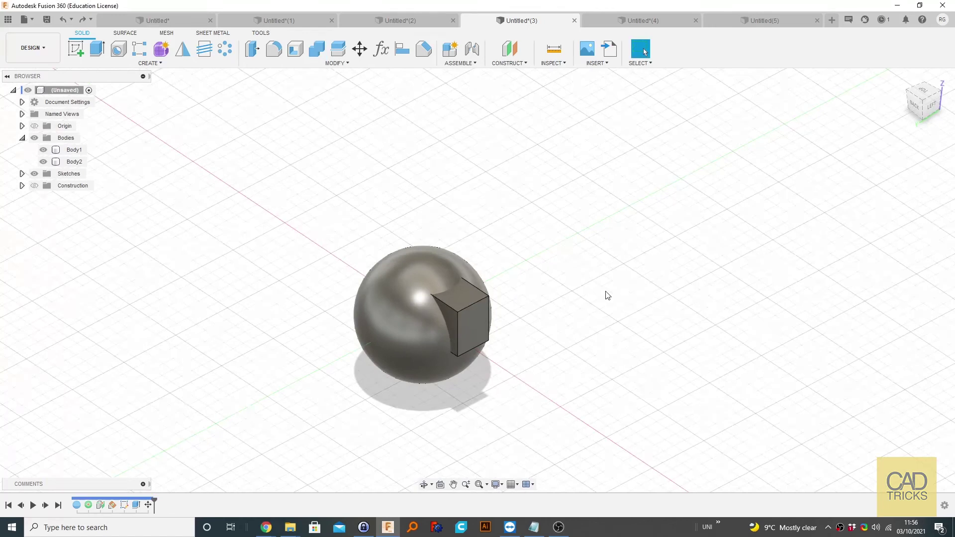
Combine the sphere as target with the box as tool using the Intersect operation with Keep Tools enabled.
{"action": "left_click", "coordinate": [313, 46]}
{"action": "left_click", "coordinate": [911, 179]}
{"action": "left_click", "coordinate": [910, 215]}
{"action": "left_click", "coordinate": [401, 302]}
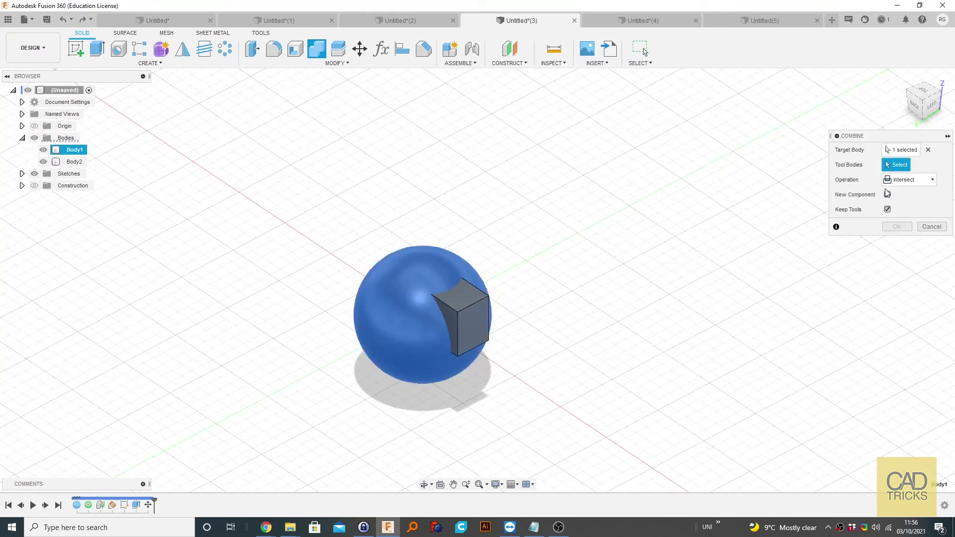
{"action": "left_click", "coordinate": [452, 315]}
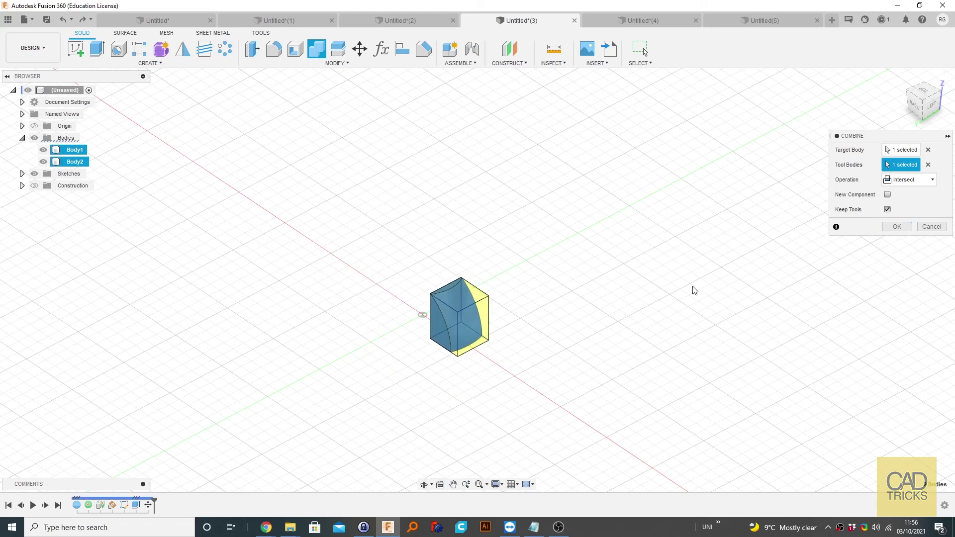
{"action": "middle_click_drag", "start_coordinate": [356, 298], "coordinate": [535, 307], "text": "shift"}
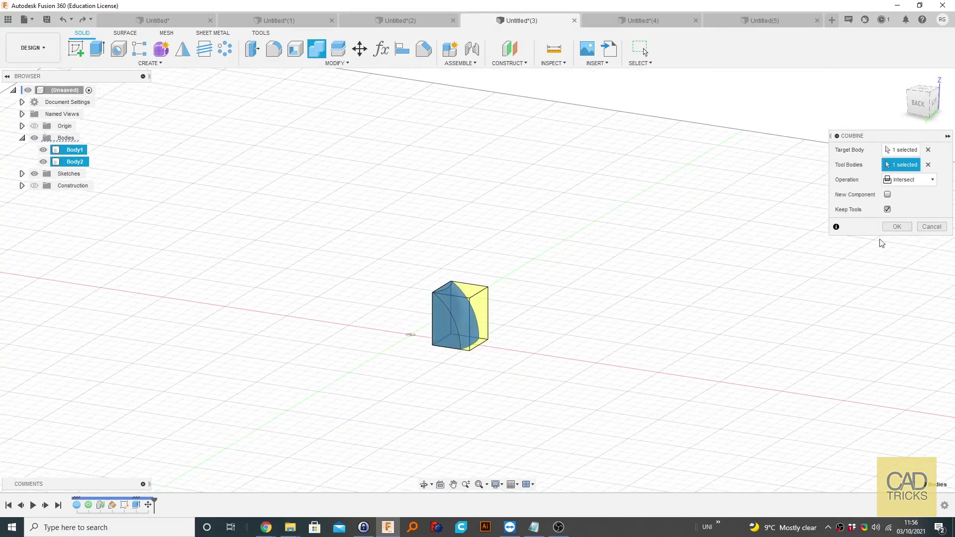
{"action": "left_click", "coordinate": [896, 227]}
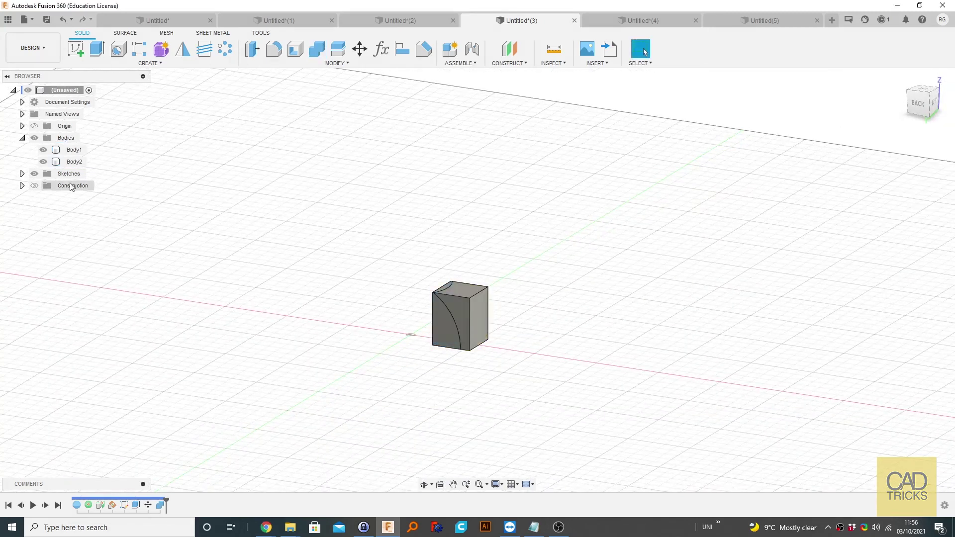
Inspect the intersected solid with Body2 hidden, and undo back to the 15 by 15 mm square sketch on the sphere.
{"action": "left_click", "coordinate": [44, 162]}
{"action": "middle_click_drag", "start_coordinate": [620, 305], "coordinate": [647, 298], "text": "shift"}
{"action": "mouse_move", "coordinate": [567, 358]}
{"action": "middle_mouse_down", "text": "shift"}
{"action": "mouse_move", "coordinate": [577, 330]}
{"action": "mouse_move", "coordinate": [653, 334]}
{"action": "mouse_move", "coordinate": [552, 343]}
{"action": "mouse_move", "coordinate": [565, 350]}
{"action": "mouse_move", "coordinate": [559, 356]}
{"action": "mouse_move", "coordinate": [572, 354]}
{"action": "middle_mouse_up", "text": "shift"}
{"action": "key", "text": "ctrl+z"}
{"action": "key", "text": "ctrl+z"}
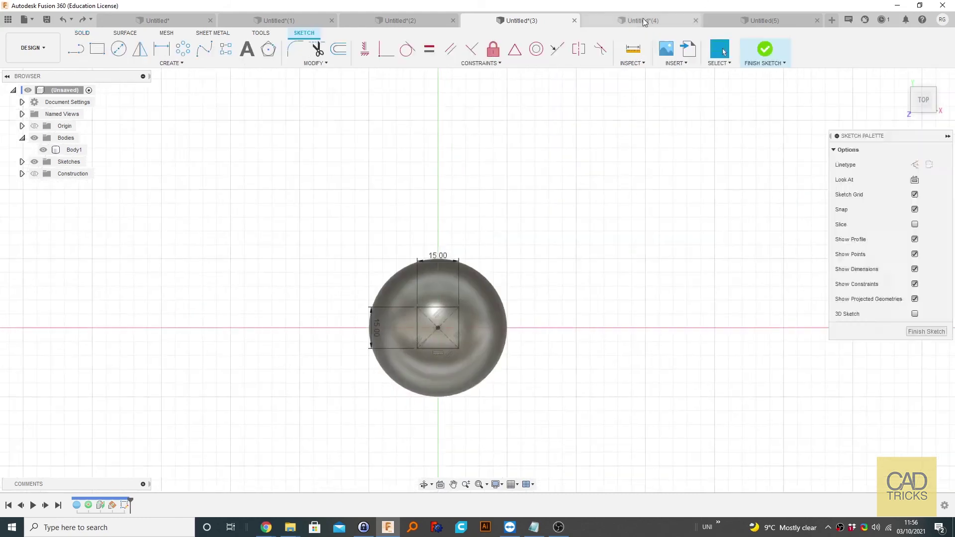
Switch to the Untitled(2) design and orient the view to show the split cylinder.
{"action": "left_click", "coordinate": [643, 20]}
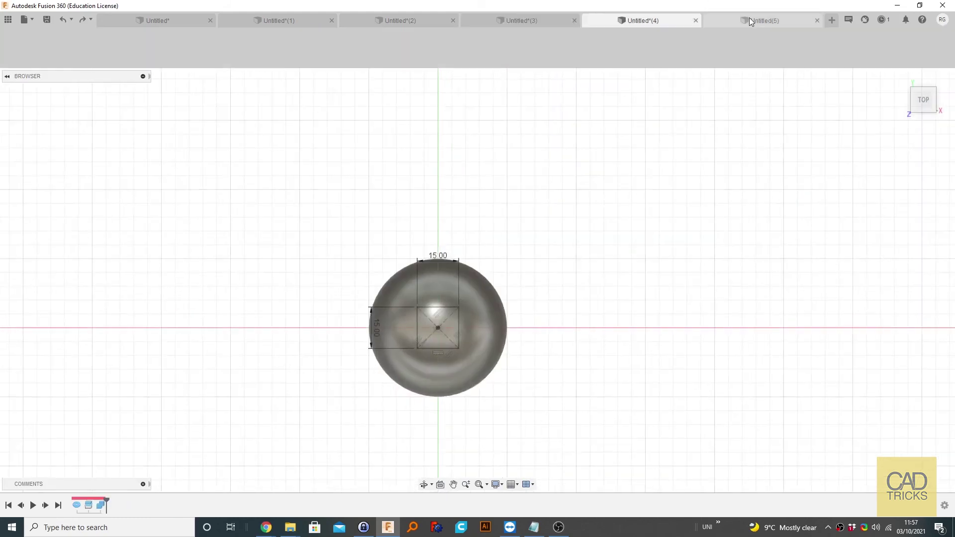
{"action": "left_click", "coordinate": [750, 20]}
{"action": "left_click", "coordinate": [371, 21]}
{"action": "middle_click_drag", "start_coordinate": [542, 339], "coordinate": [674, 284], "text": "shift"}
{"action": "scroll", "coordinate": [668, 273], "scroll_direction": "down", "scroll_amount": 4}
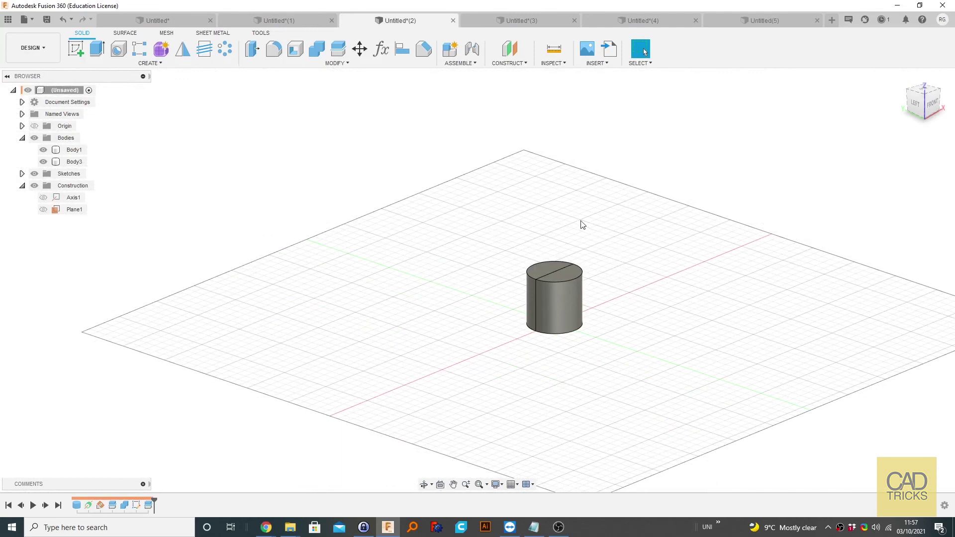
{"action": "middle_click_drag", "start_coordinate": [580, 276], "coordinate": [552, 265], "text": "shift"}
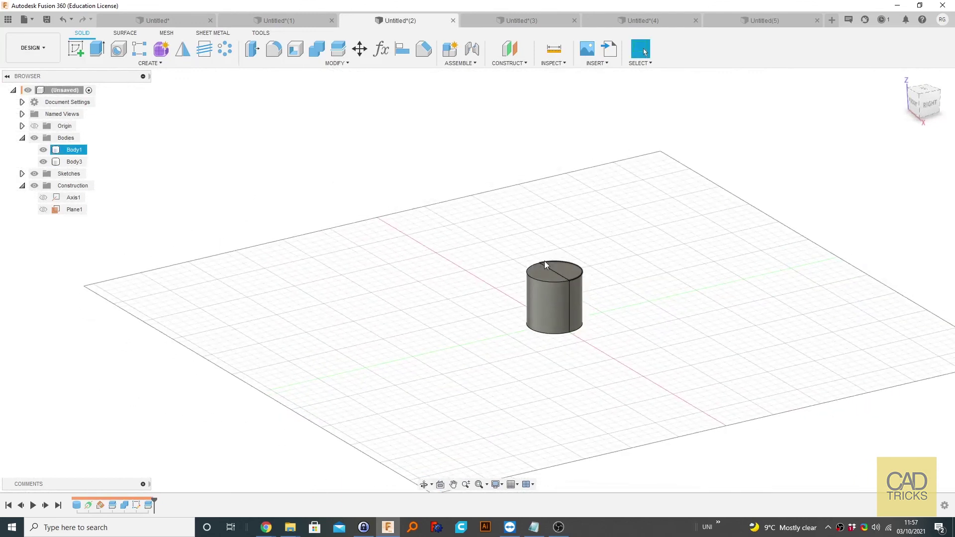